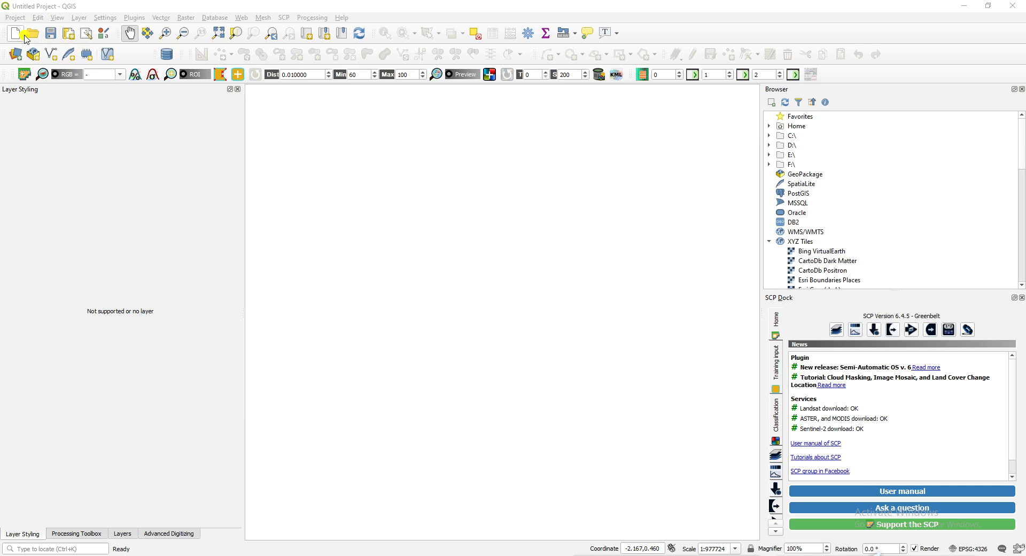
Start a new project from the Project menu, ending with an empty untitled project and no layers
click(15, 17)
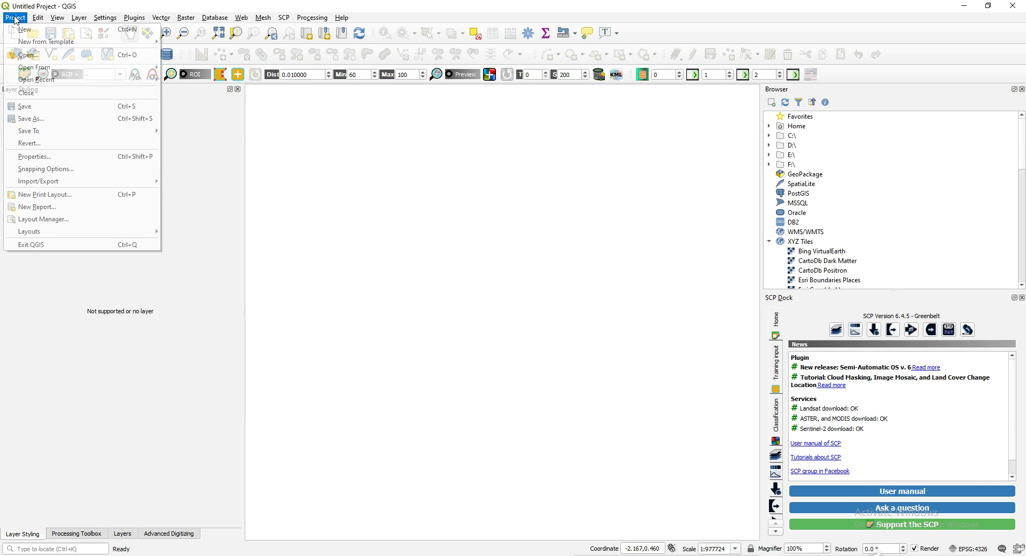
click(23, 31)
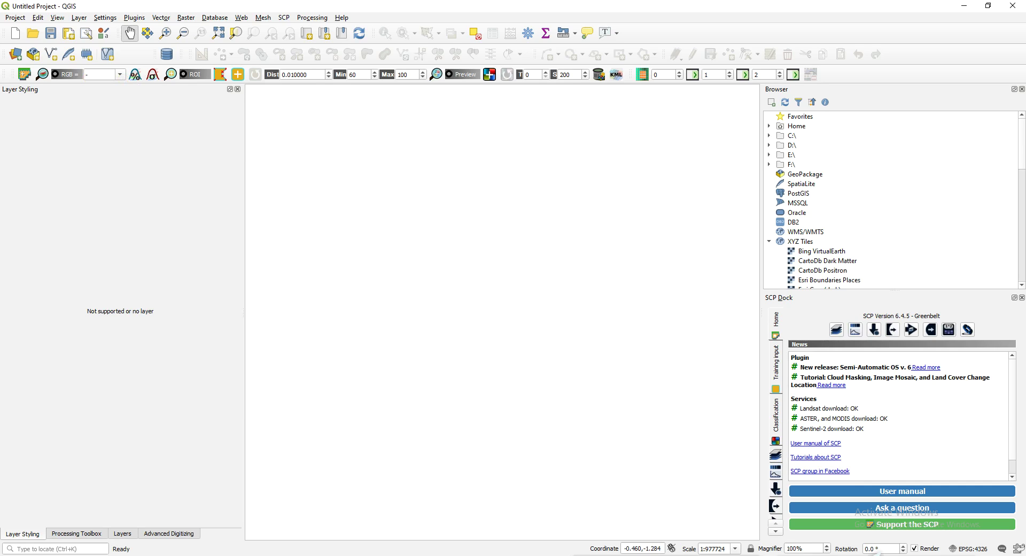
click(74, 188)
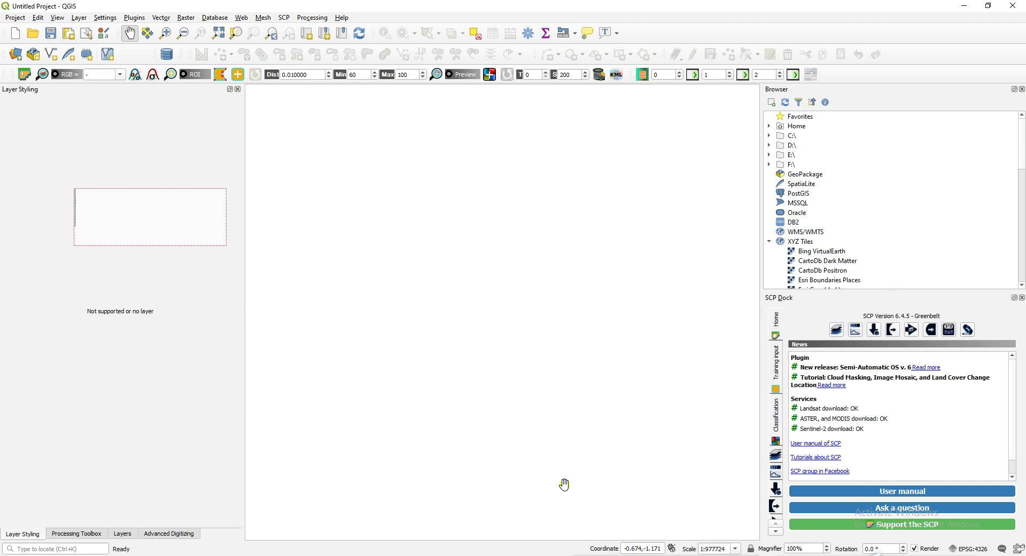
click(792, 522)
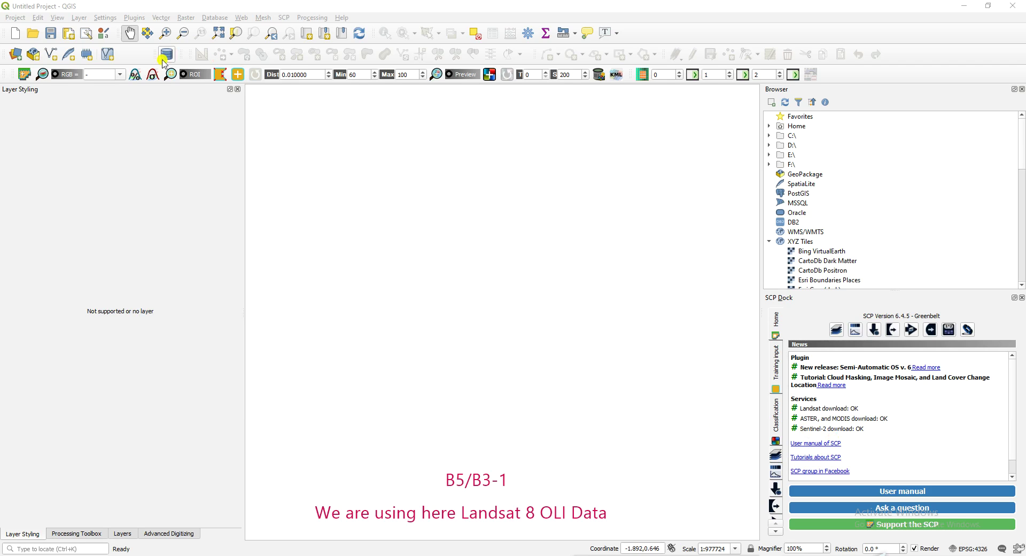
Add the B5 and B3 band rasters from E:\Online Training Programs Practical\DATA\US Clip Data to the SCP band set
click(24, 74)
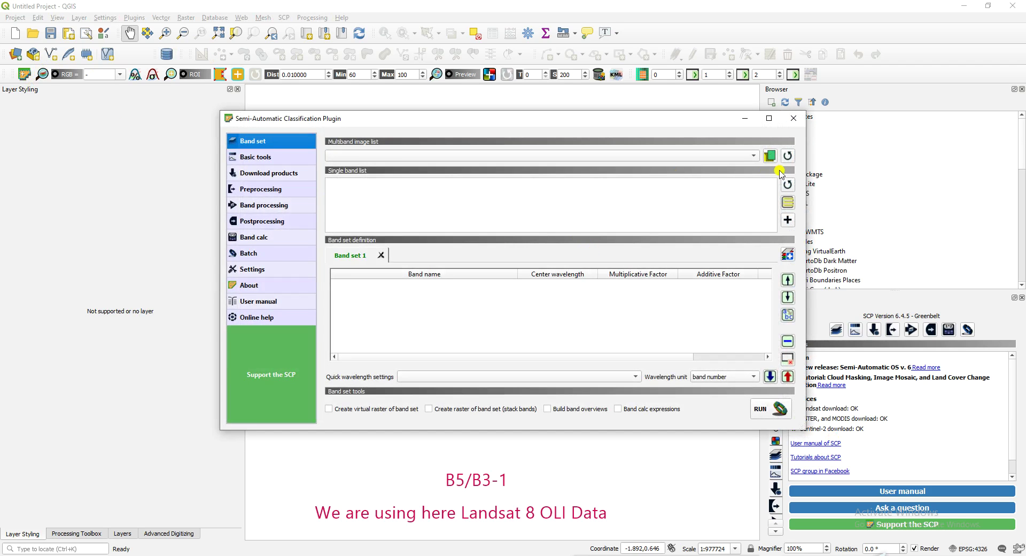
click(769, 155)
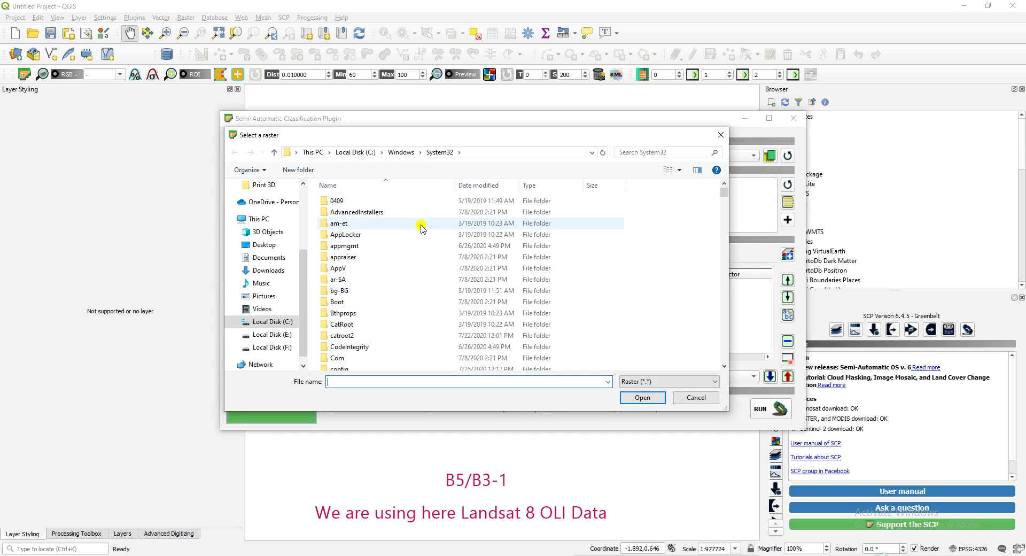
click(267, 334)
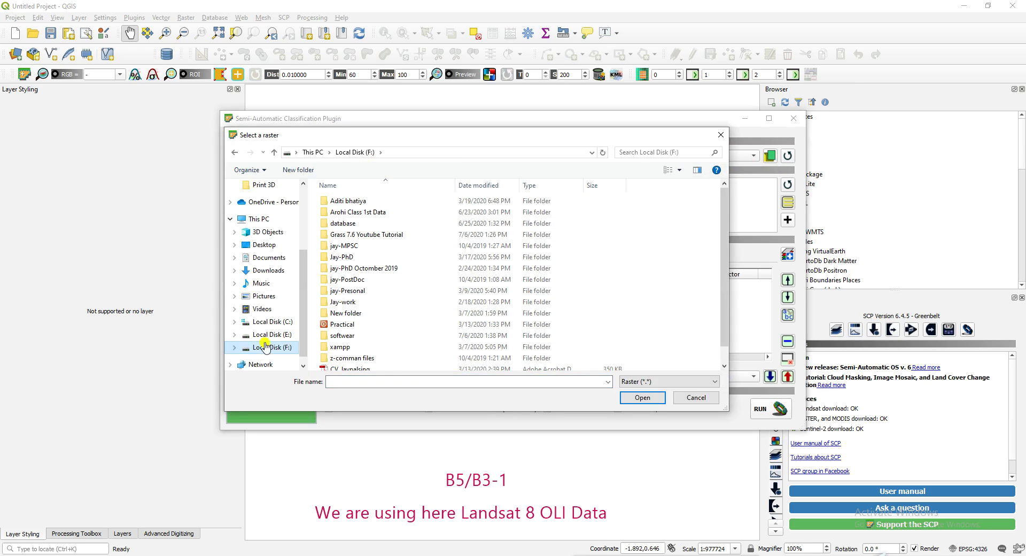
double_click(352, 324)
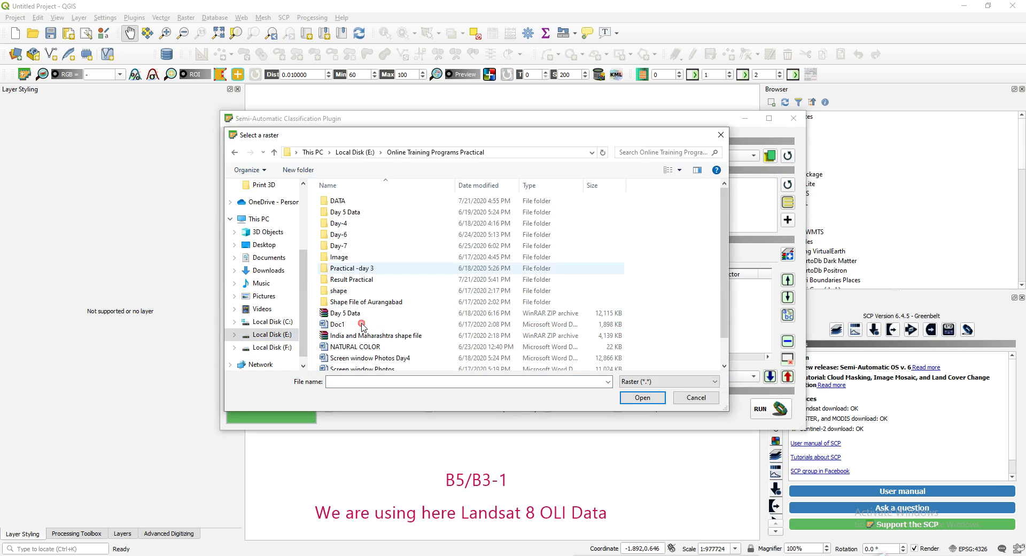
double_click(340, 201)
double_click(340, 202)
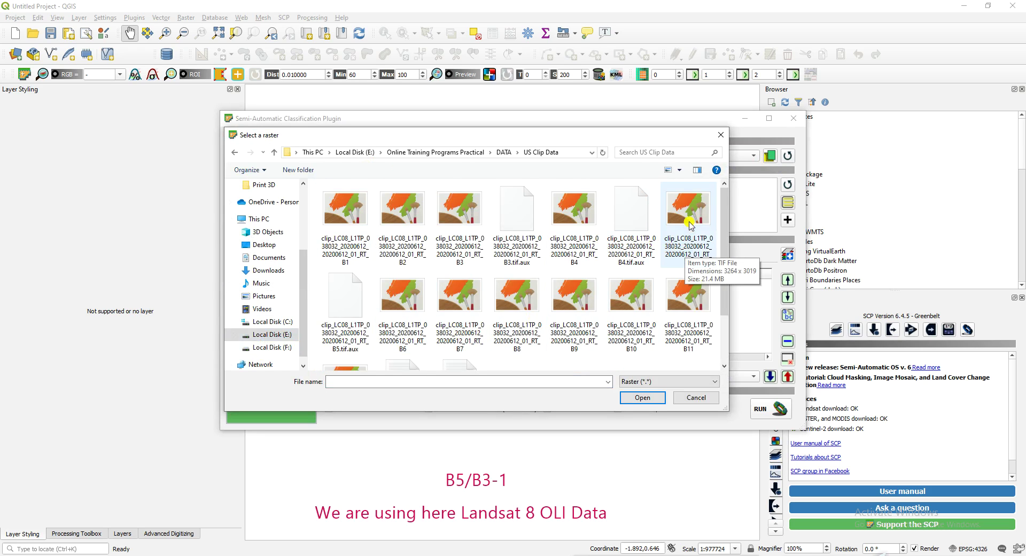
click(689, 222)
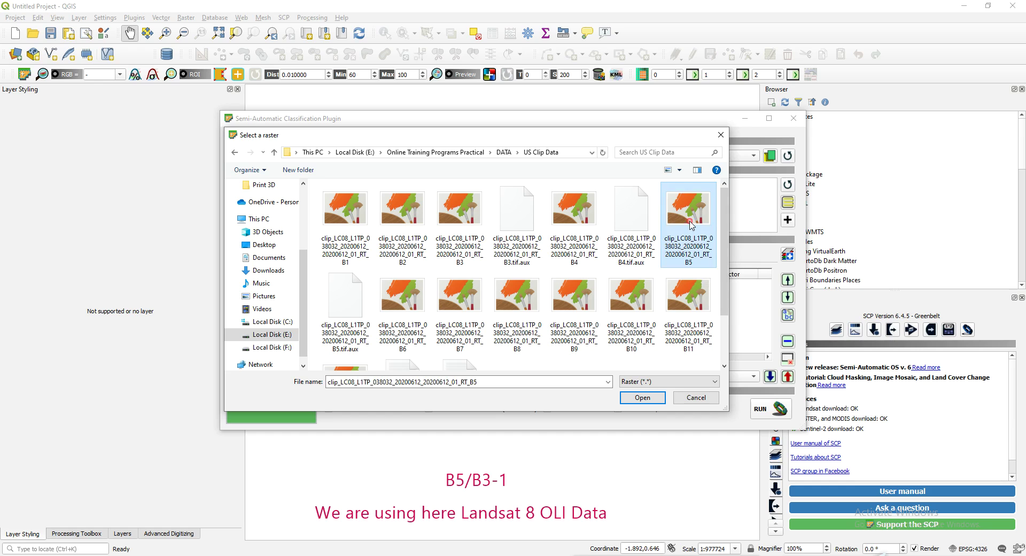
ctrl+click(458, 231)
click(659, 402)
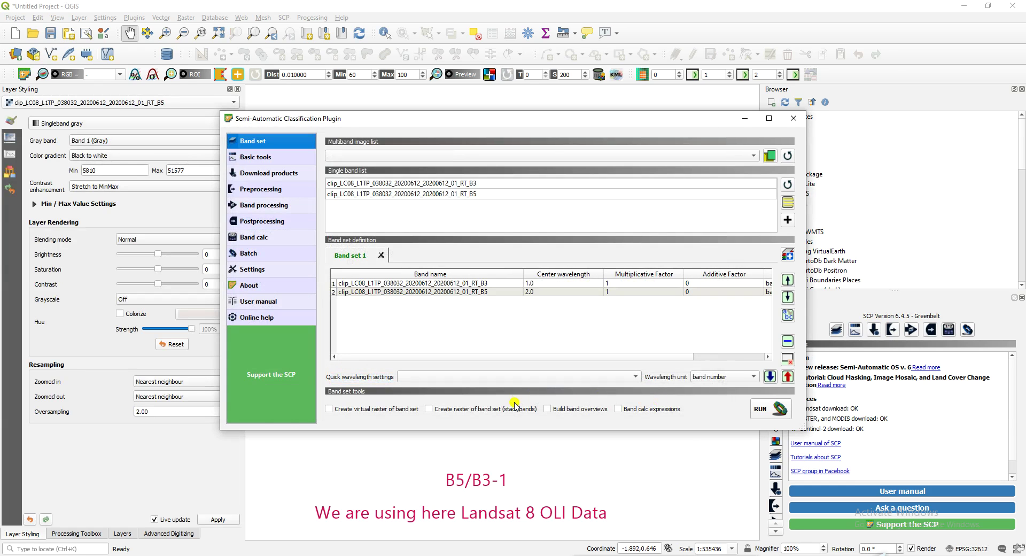
Apply the Landsat 8 OLI quick wavelength preset to the band set
click(508, 376)
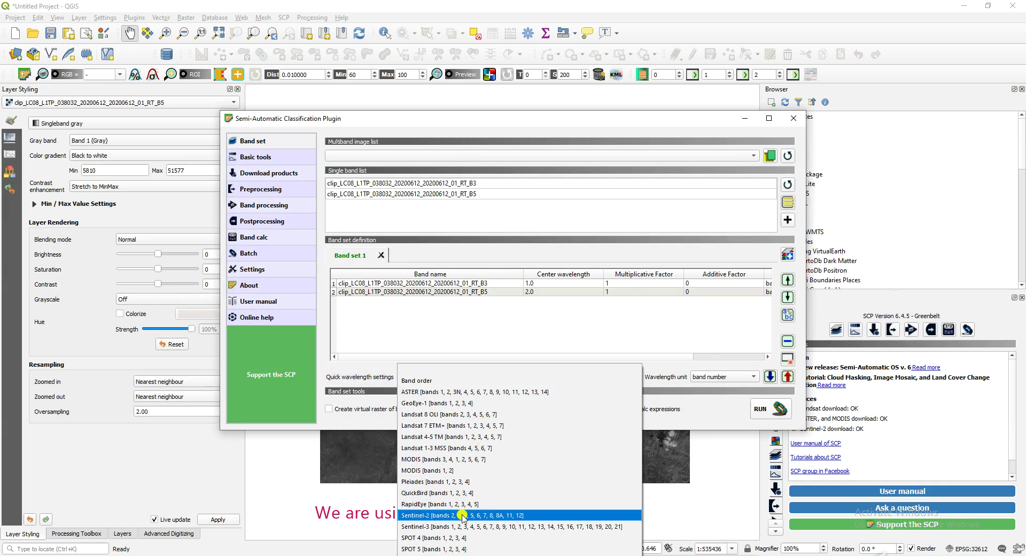
click(380, 379)
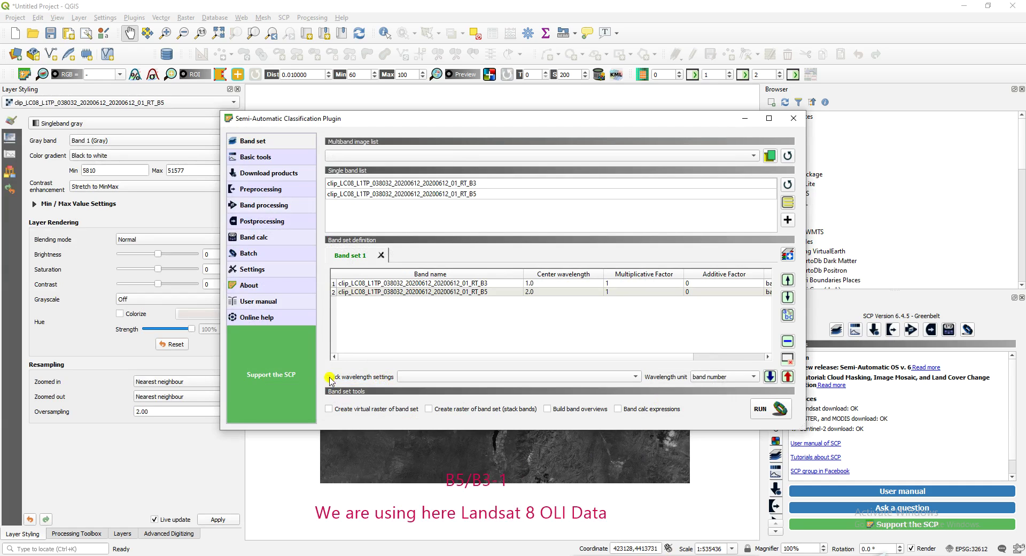
mouse_move(324, 366)
mouse_down()
mouse_move(482, 398)
mouse_move(648, 395)
mouse_up()
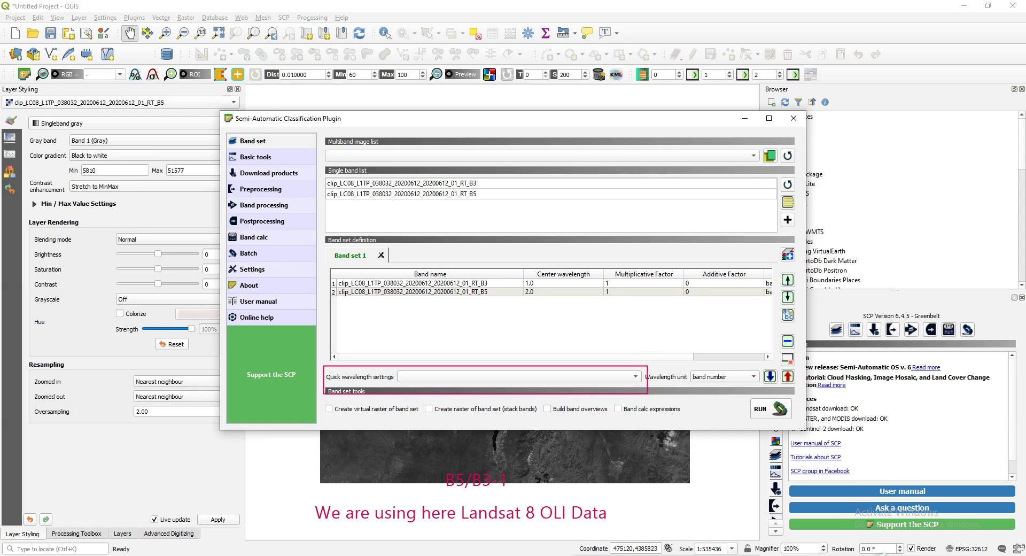
click(636, 376)
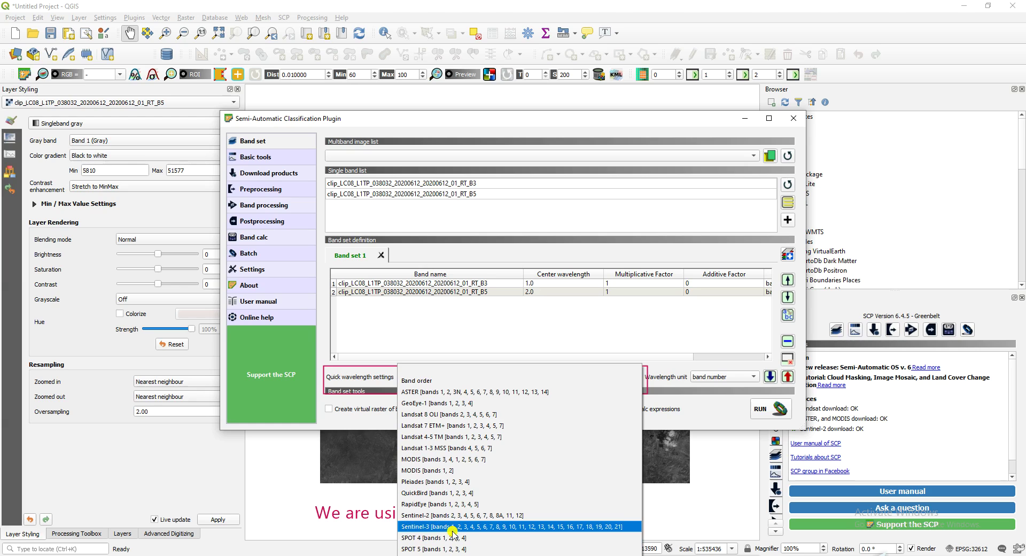
click(445, 415)
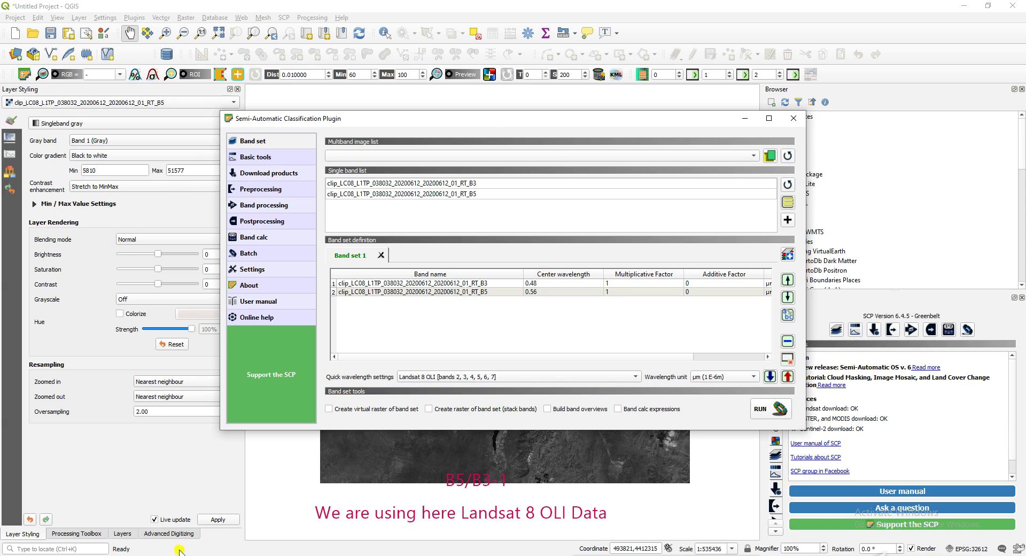
Show the Layers panel listing B5 and B3, then close the SCP plugin window
click(121, 534)
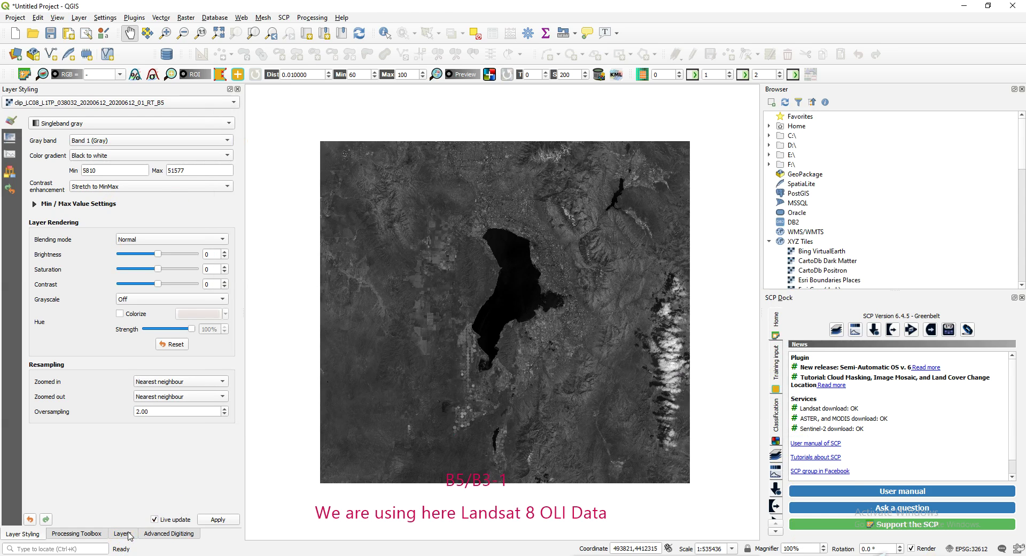
click(128, 533)
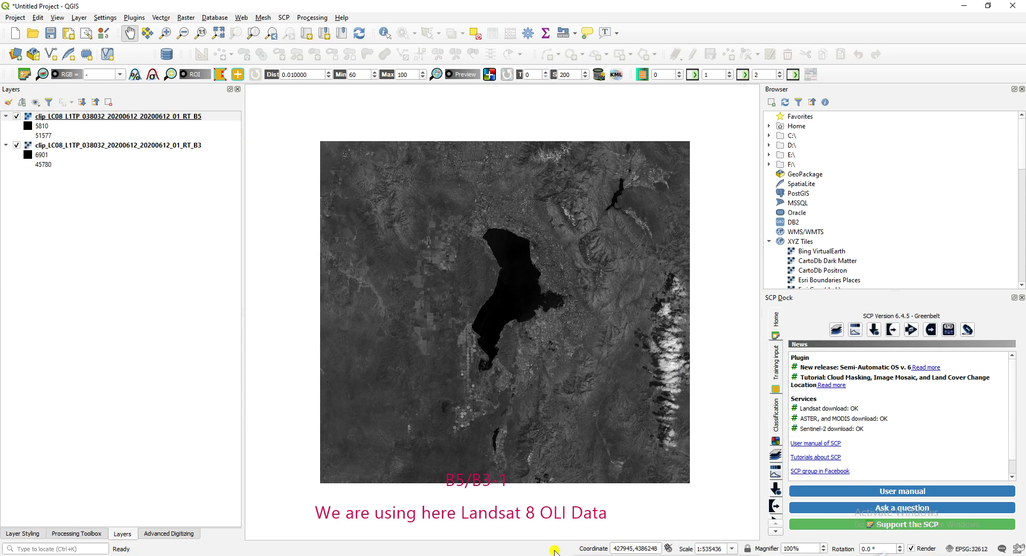
click(526, 537)
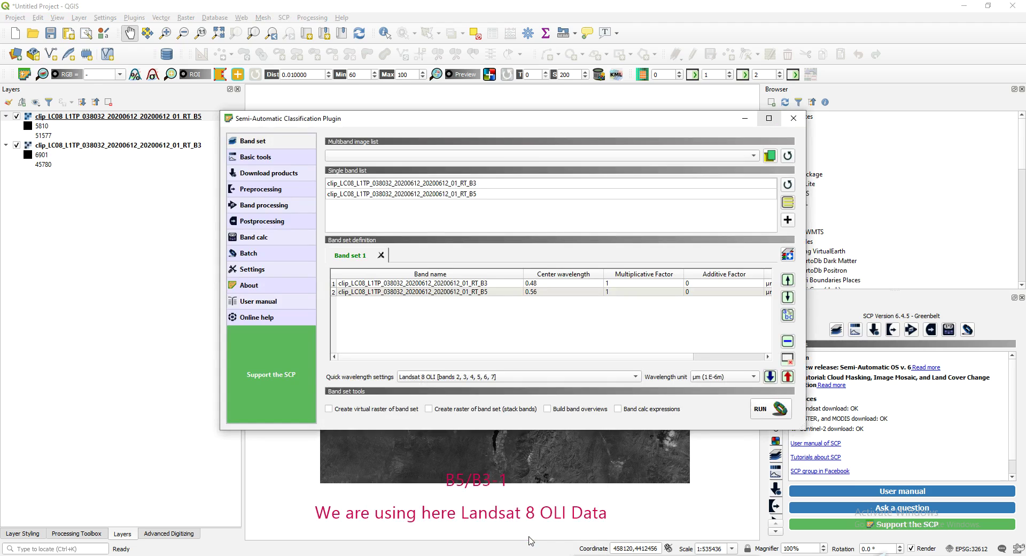
click(795, 119)
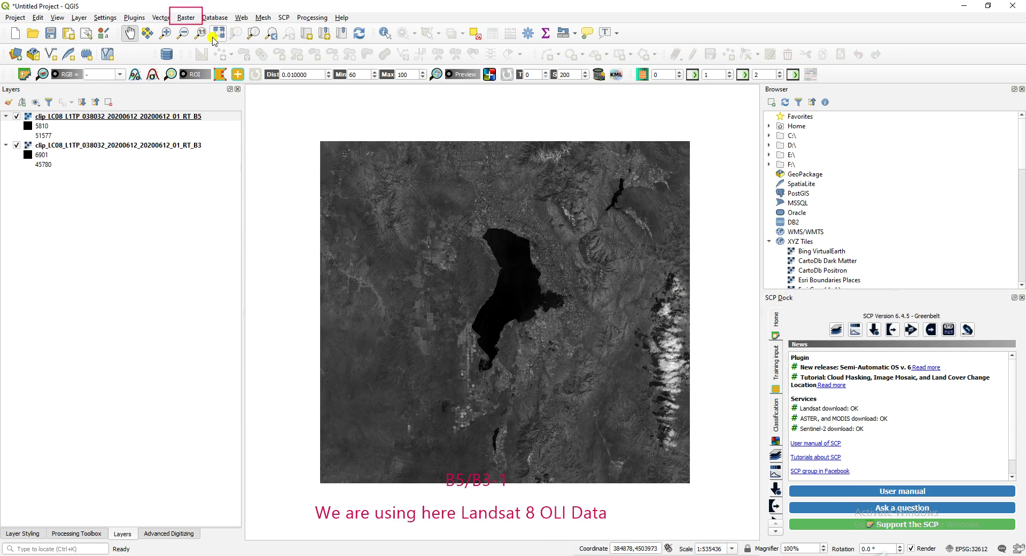
Open the Raster Calculator and widen it to see the B3 and B5 band entries
click(185, 17)
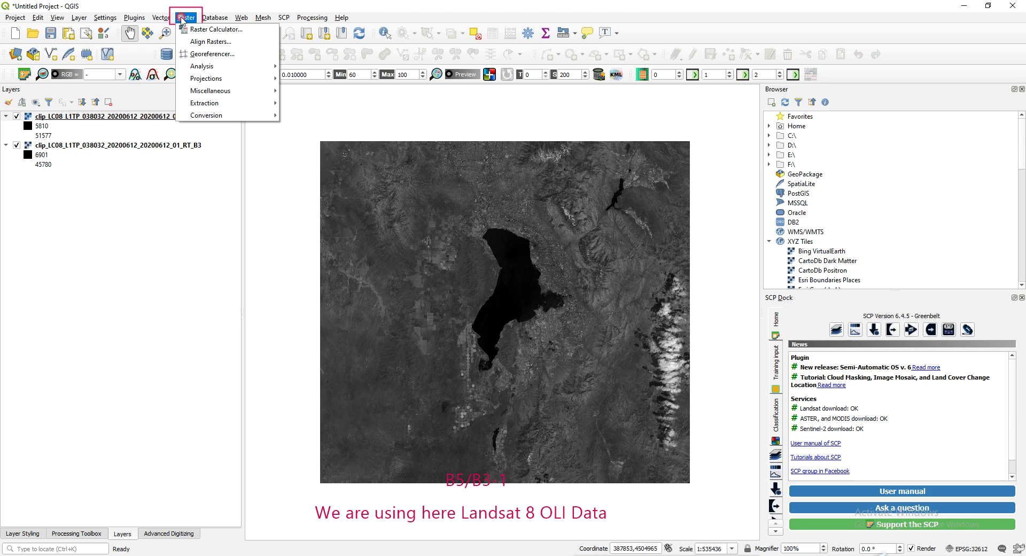
click(213, 29)
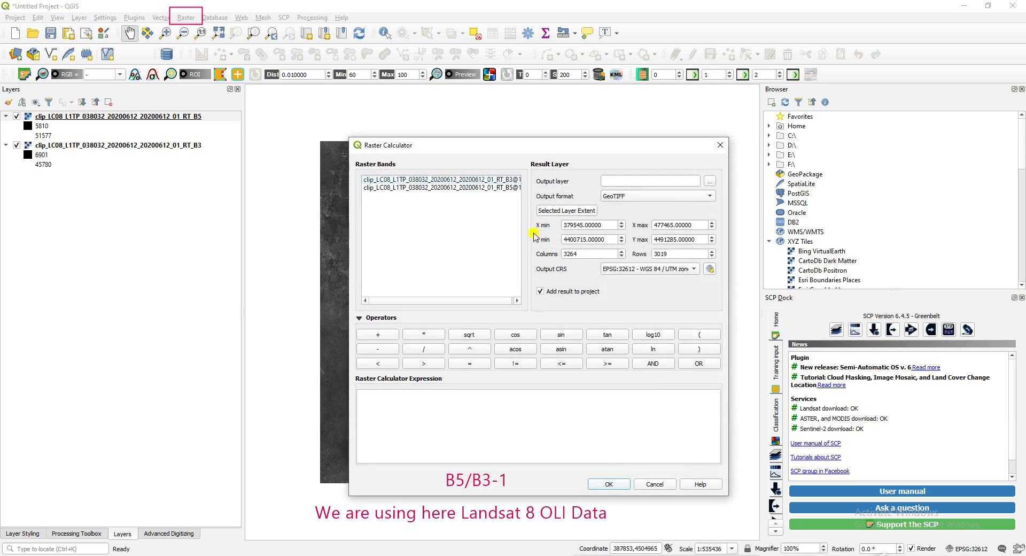
drag(349, 182, 263, 175)
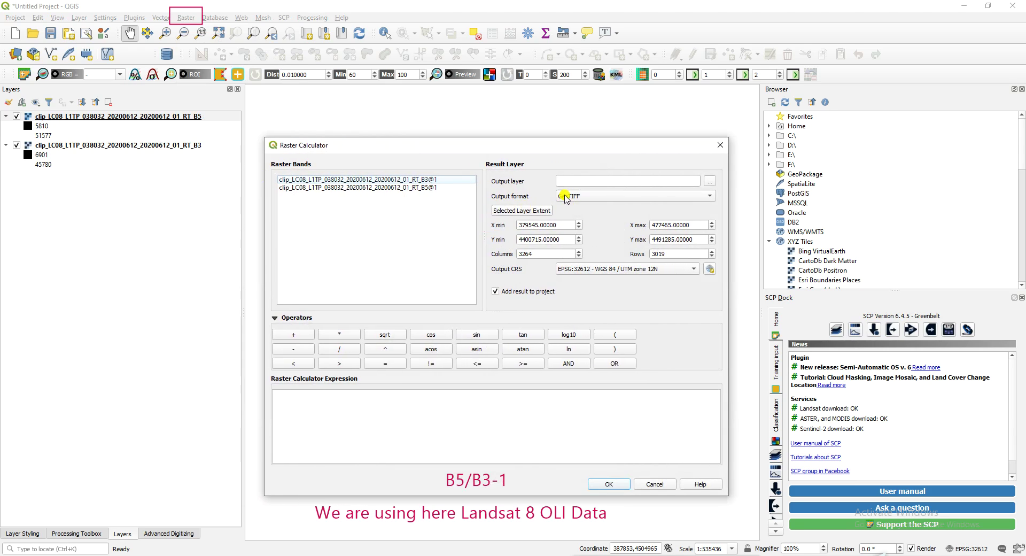
click(412, 180)
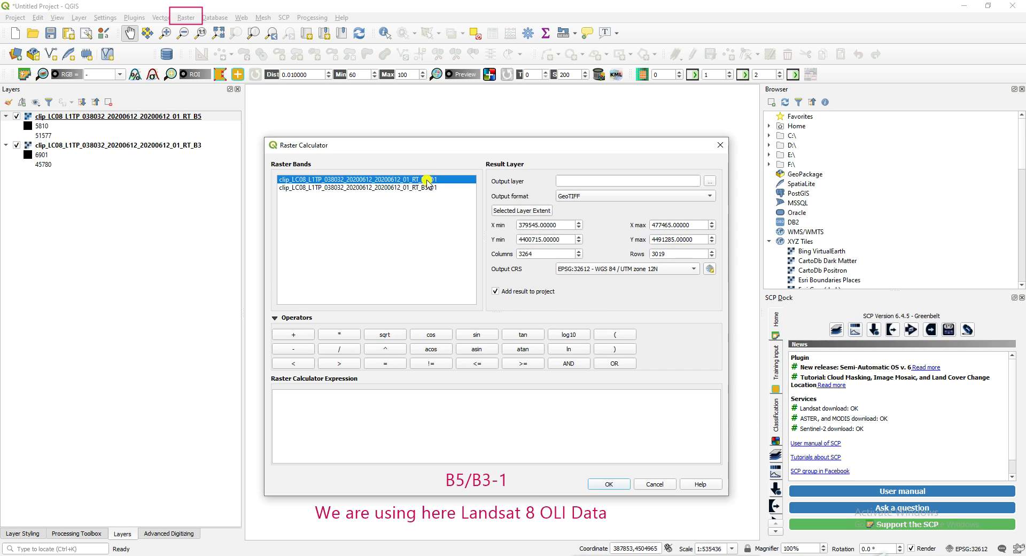
click(427, 191)
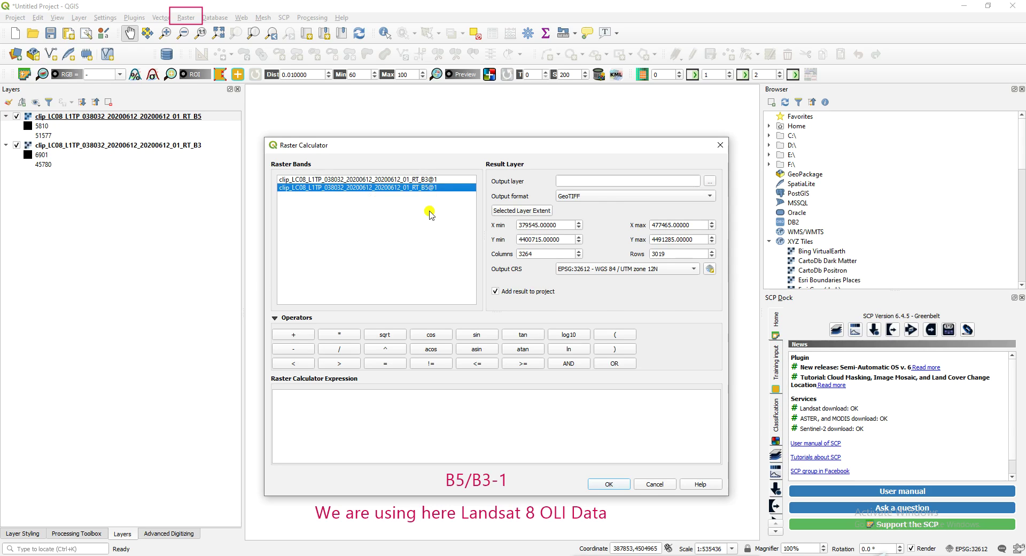
click(425, 181)
click(429, 188)
Build the expression "B5@1" / "B3@1" - 1 in the expression box
double_click(396, 188)
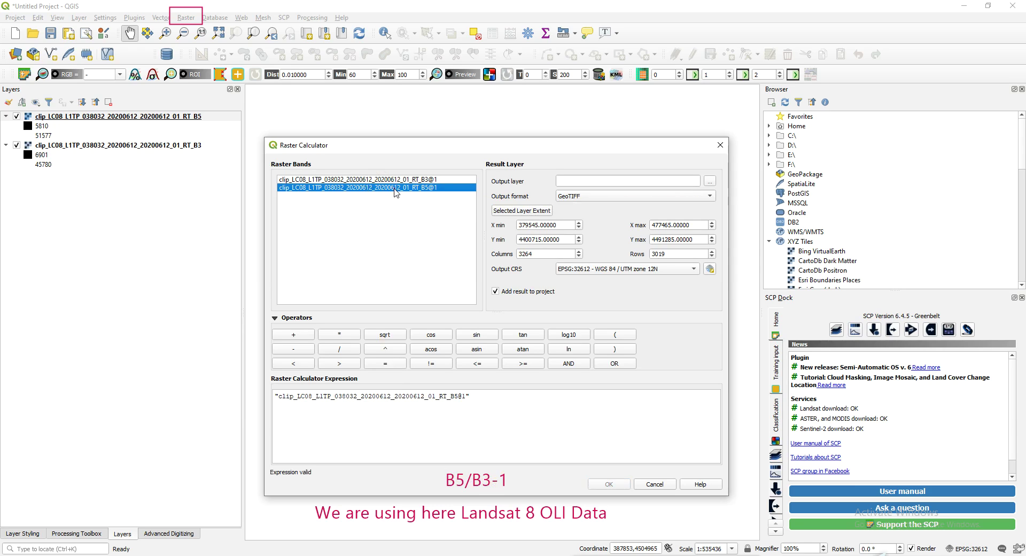
click(341, 348)
double_click(405, 180)
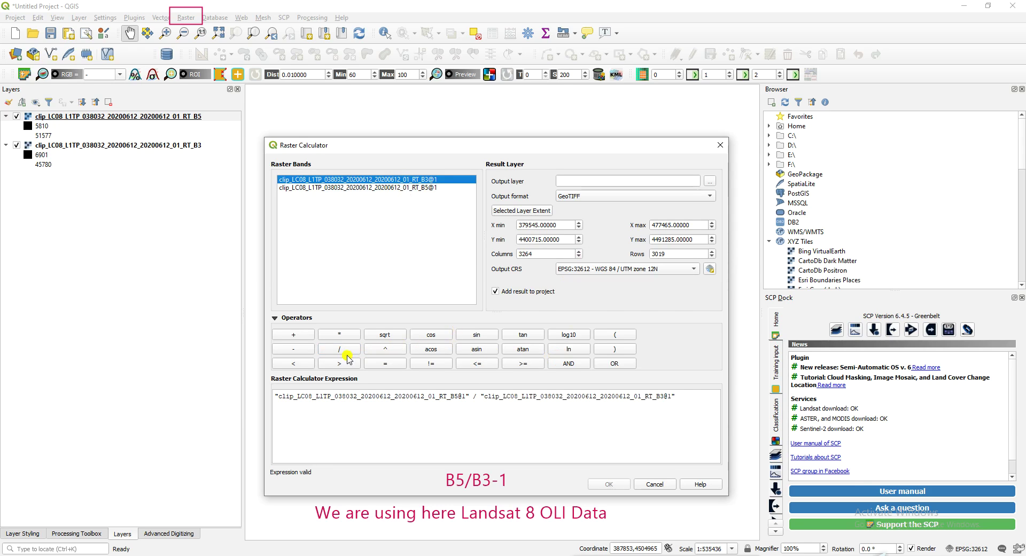
click(303, 351)
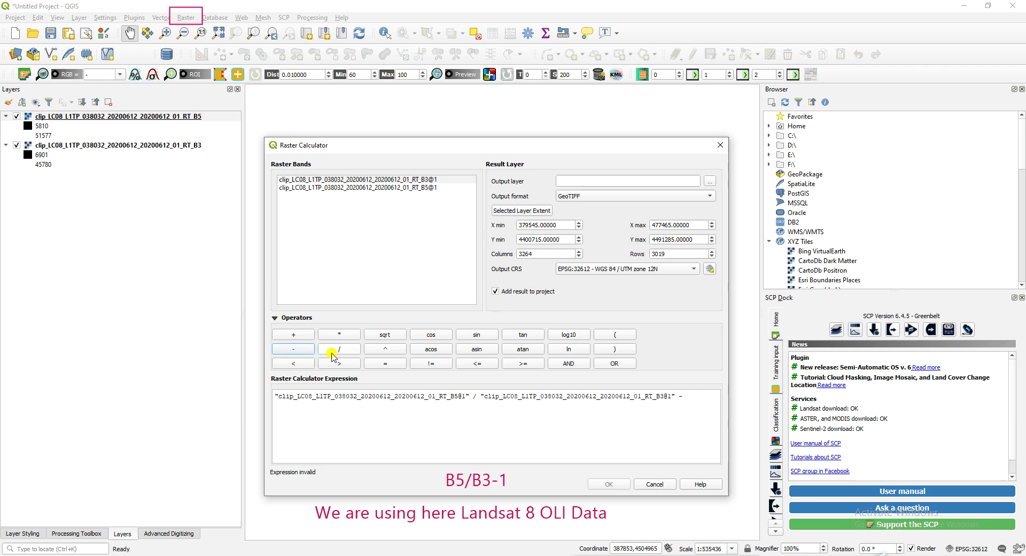
click(692, 392)
text(1)
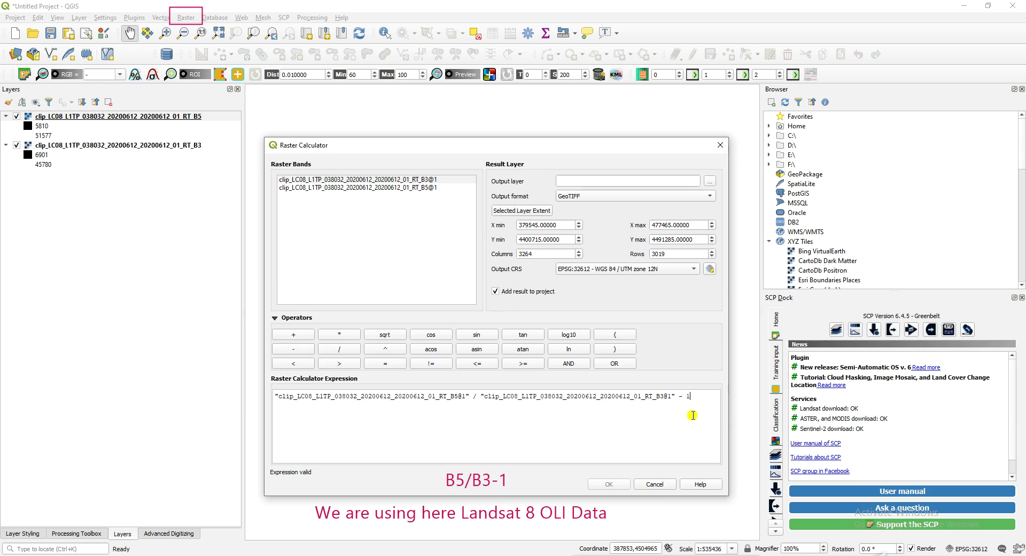
Save the calculator output as GCI in GeoTIFF format and run it
click(713, 183)
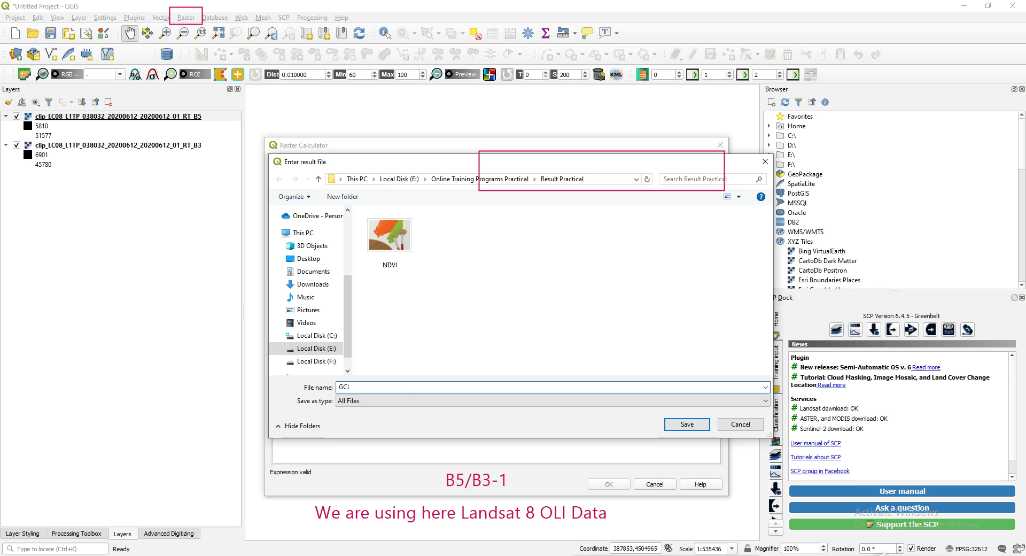
click(679, 425)
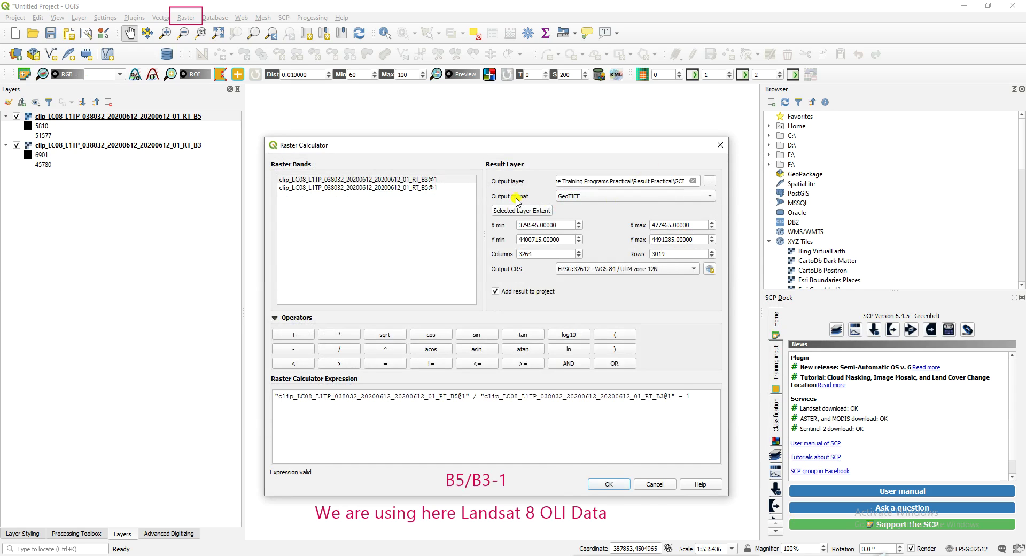
click(580, 196)
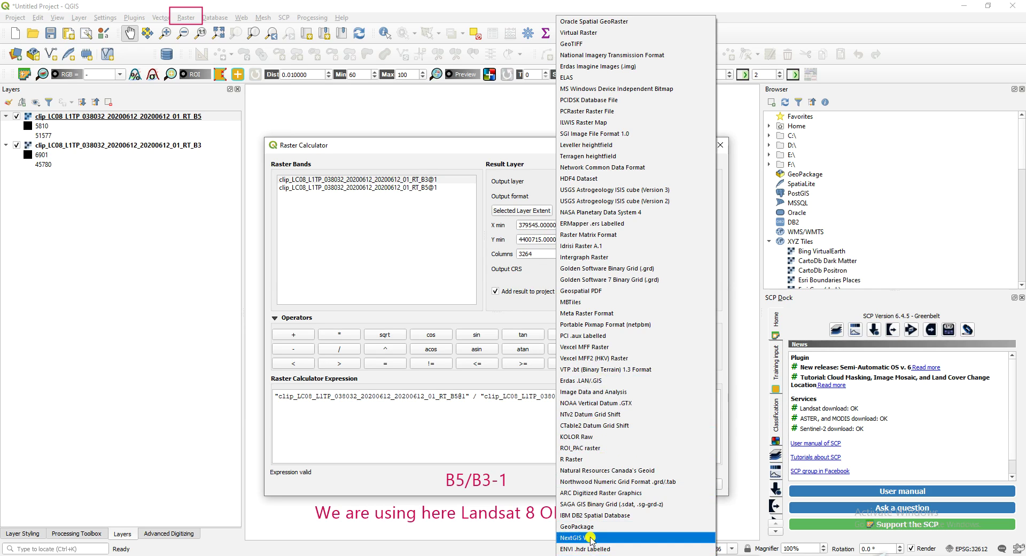
click(536, 148)
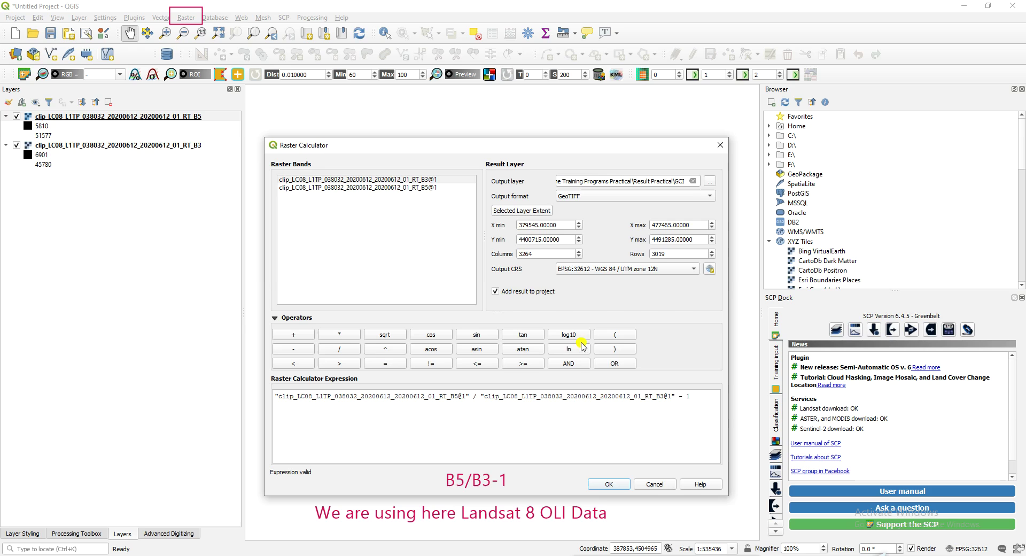
click(614, 485)
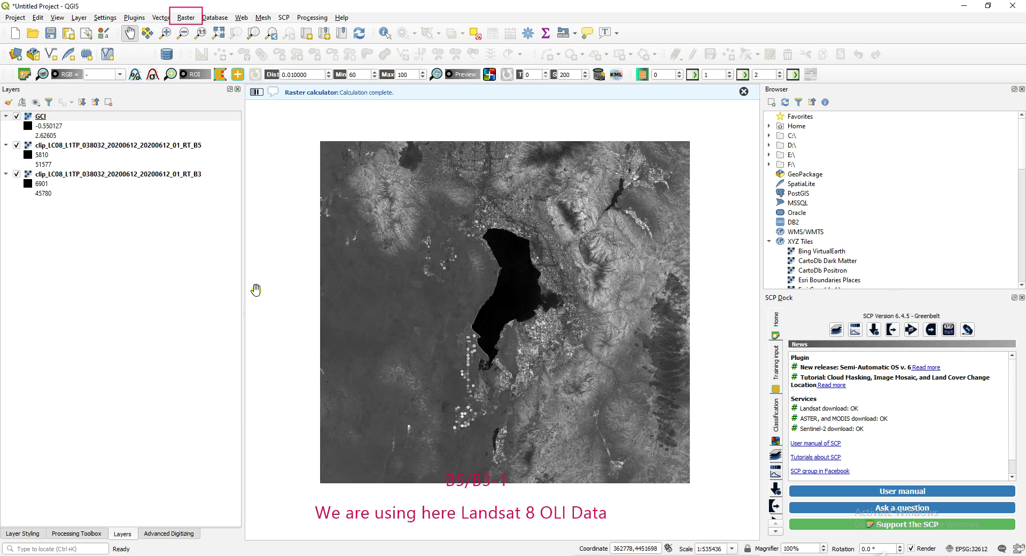
Switch off the B5 and B3 layers and zoom the map on the GCI raster
click(17, 145)
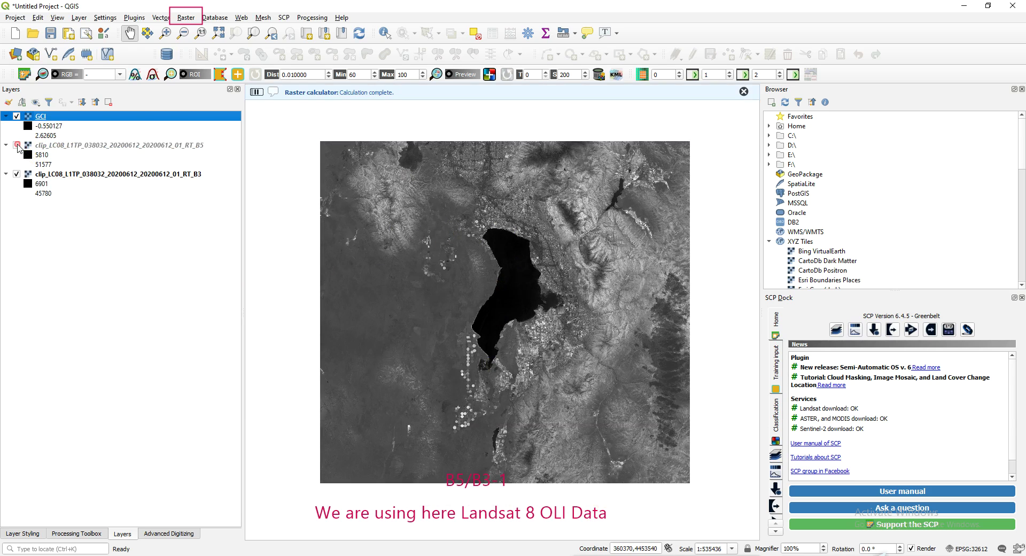
click(17, 174)
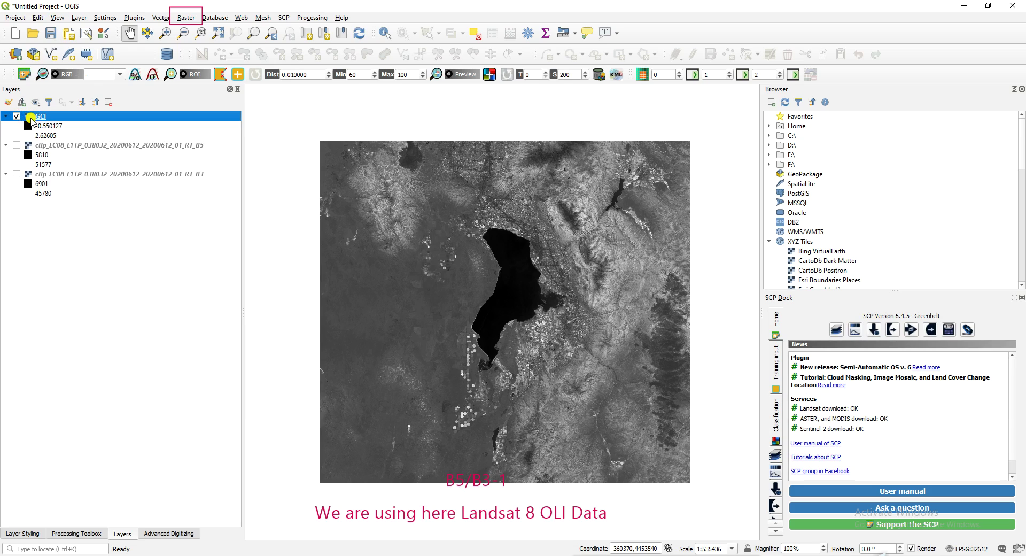
scroll(474, 318, up, 1)
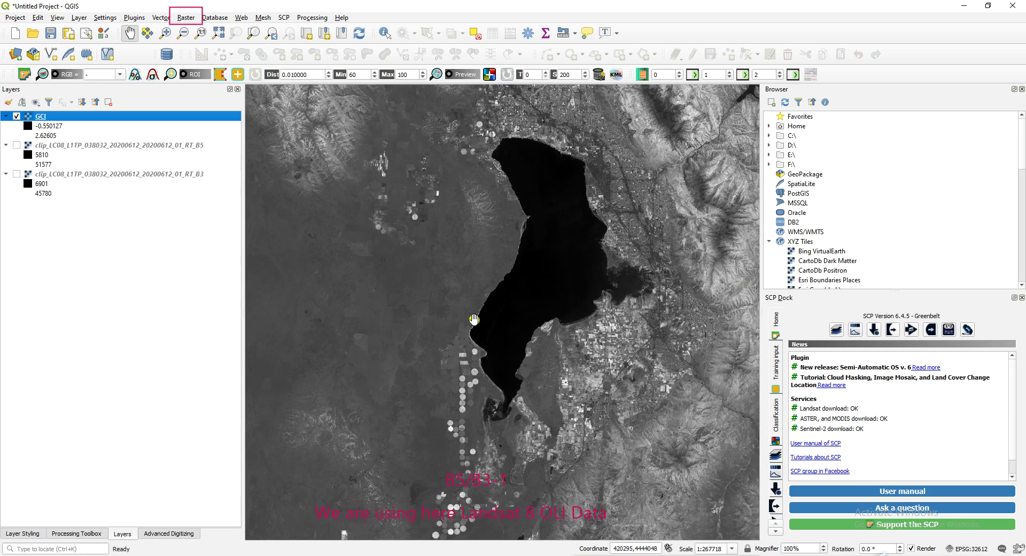
scroll(474, 319, down, 2)
scroll(474, 319, up, 2)
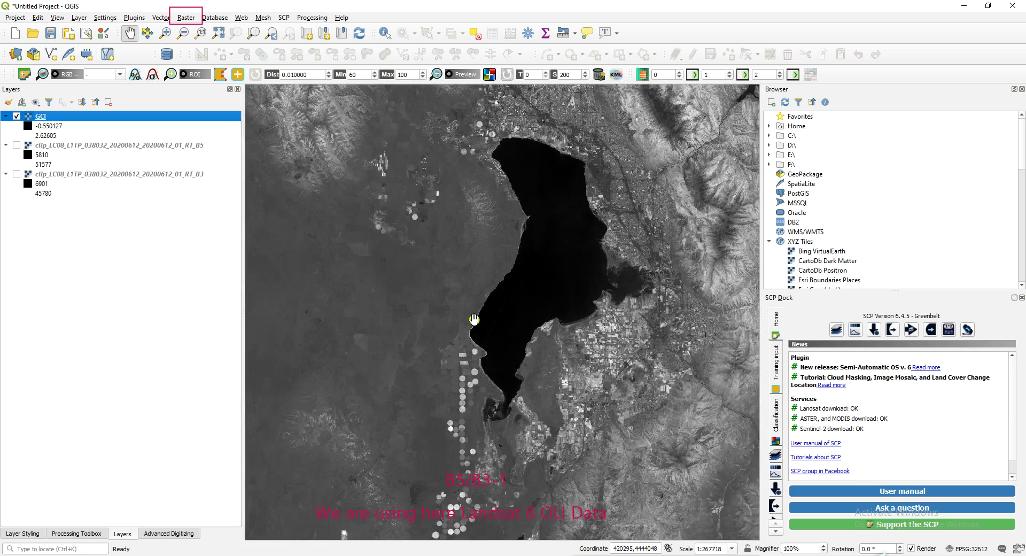
Change the GCI render type from Singleband gray to Singleband pseudocolor in Layer Styling
click(8, 102)
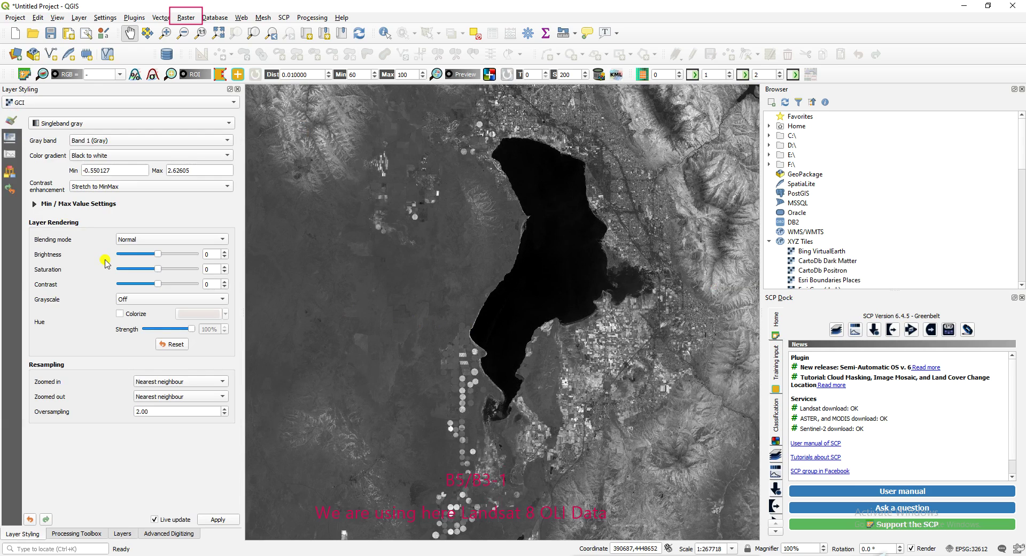
click(116, 124)
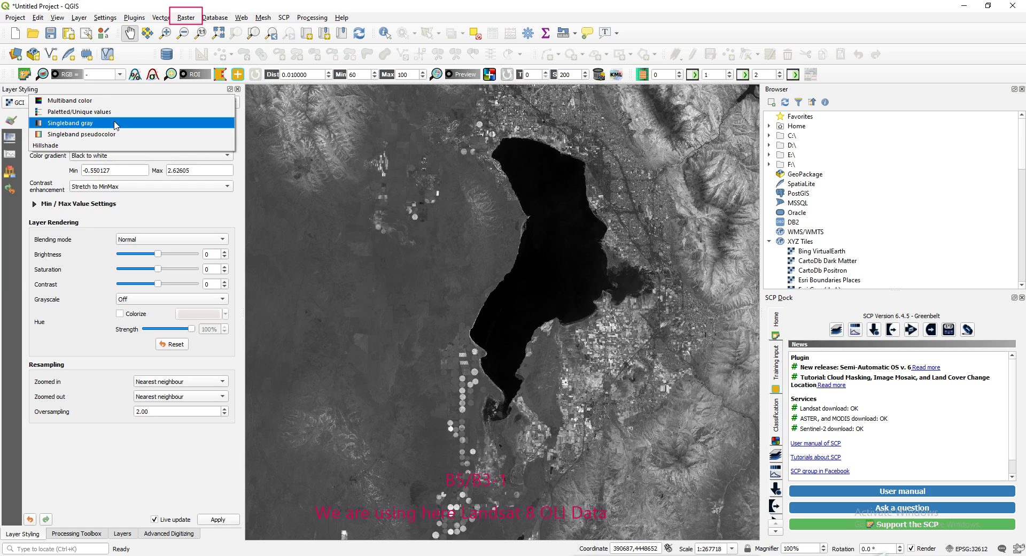
click(91, 134)
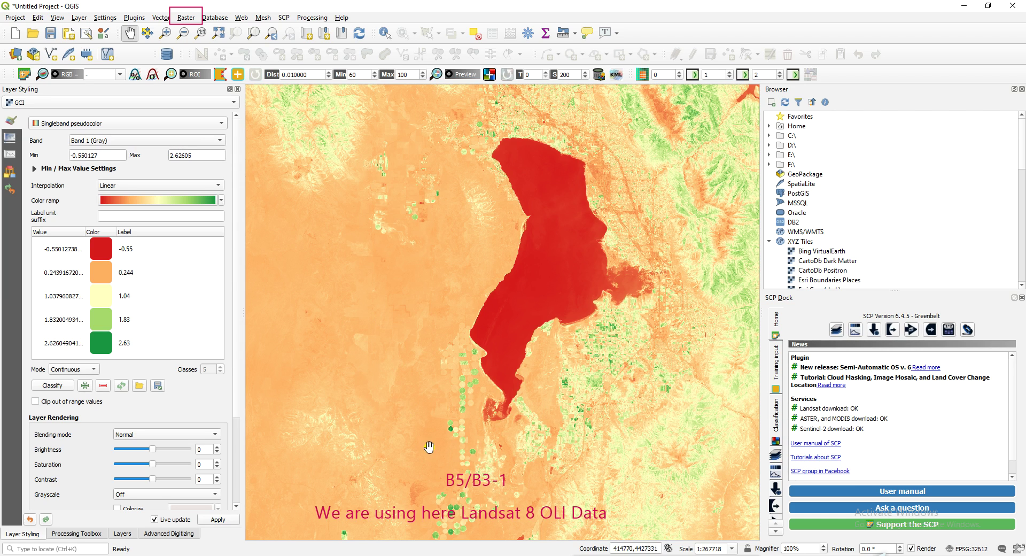
scroll(453, 428, up, 3)
scroll(506, 276, down, 1)
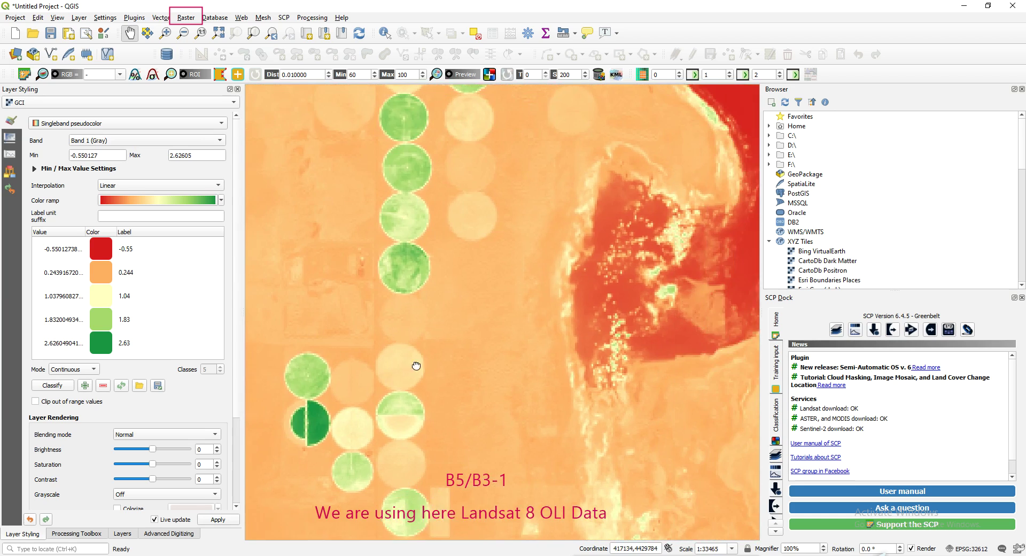
scroll(598, 347, down, 3)
scroll(648, 353, up, 1)
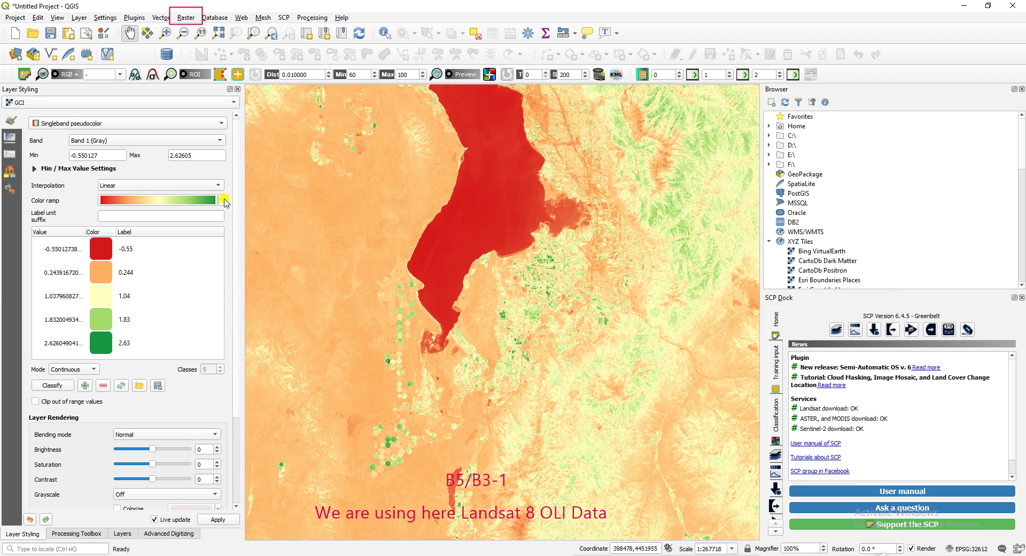
Apply the RdYlGn colour ramp to GCI and view the farmland south of the lake
click(220, 200)
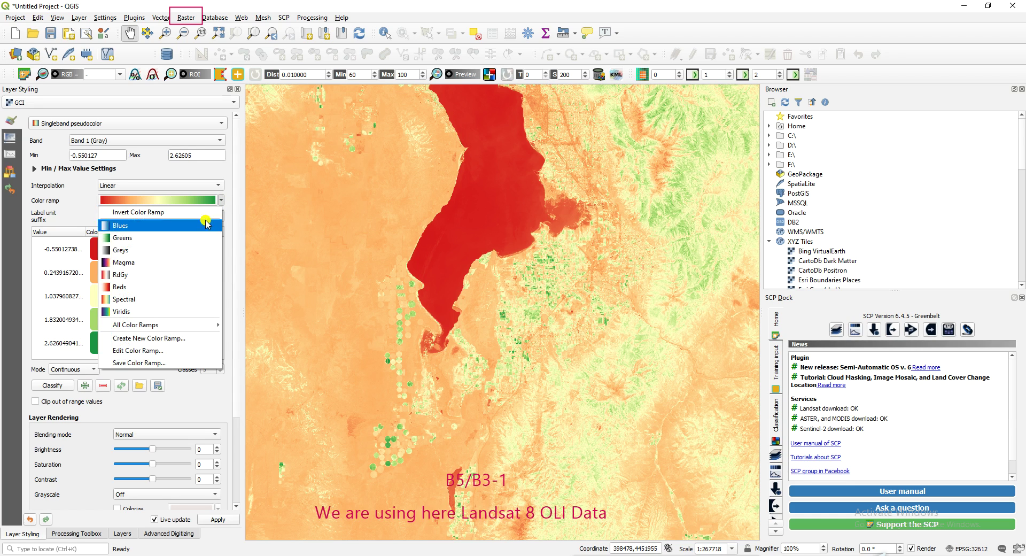
mouse_move(172, 323)
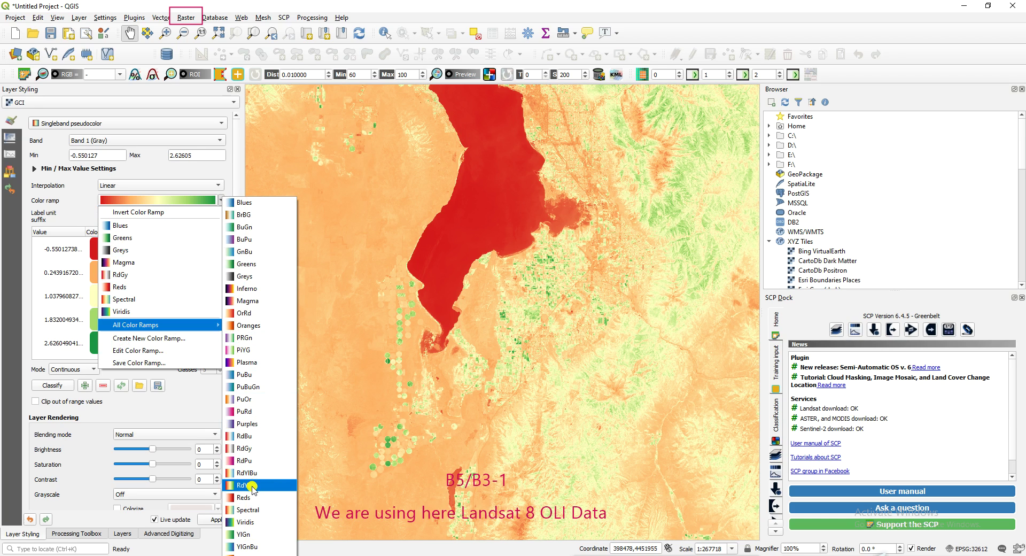
click(243, 485)
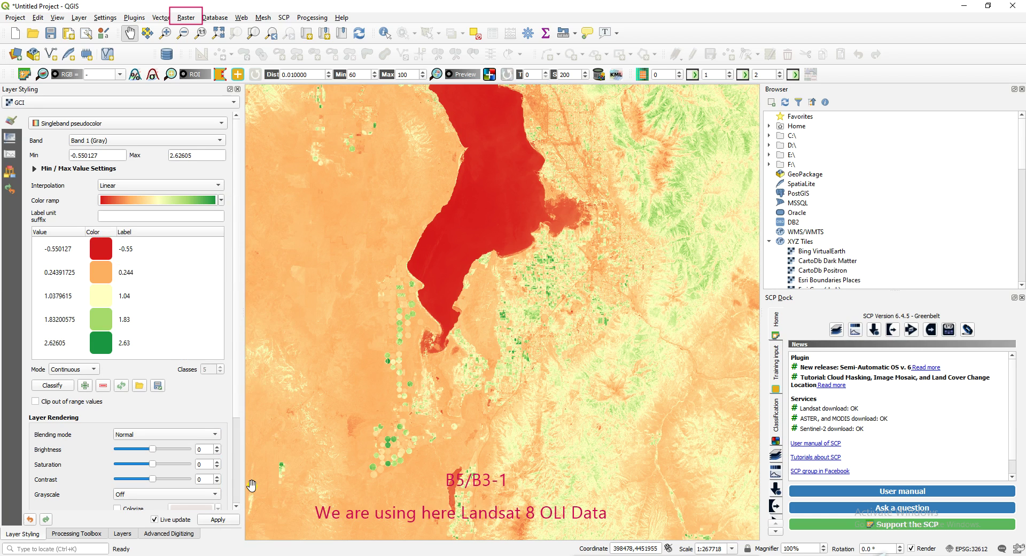
click(233, 520)
scroll(639, 319, down, 2)
scroll(639, 318, up, 2)
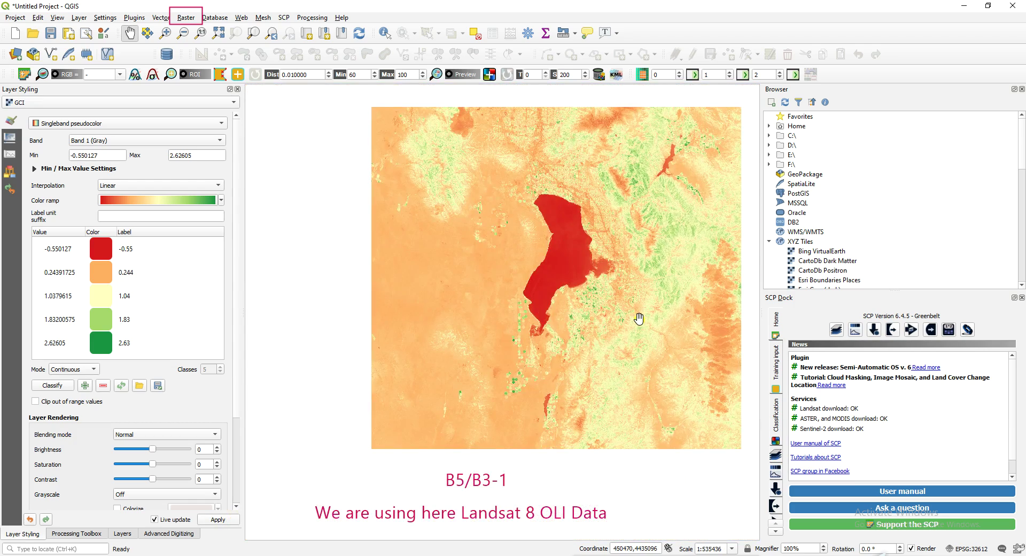
scroll(588, 323, up, 1)
drag(588, 323, 593, 272)
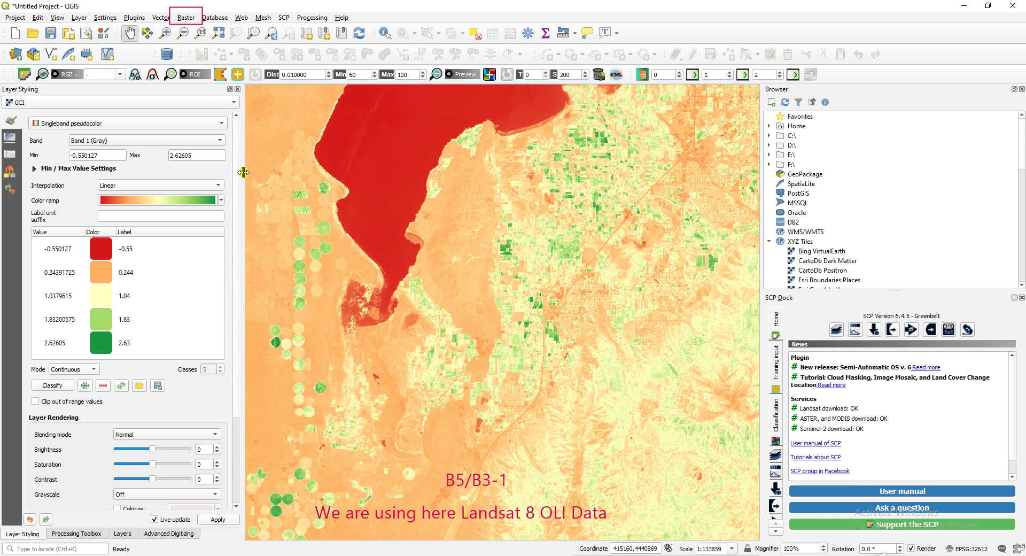
click(219, 186)
Set the GCI interpolation to Exact, then to Discrete
click(190, 199)
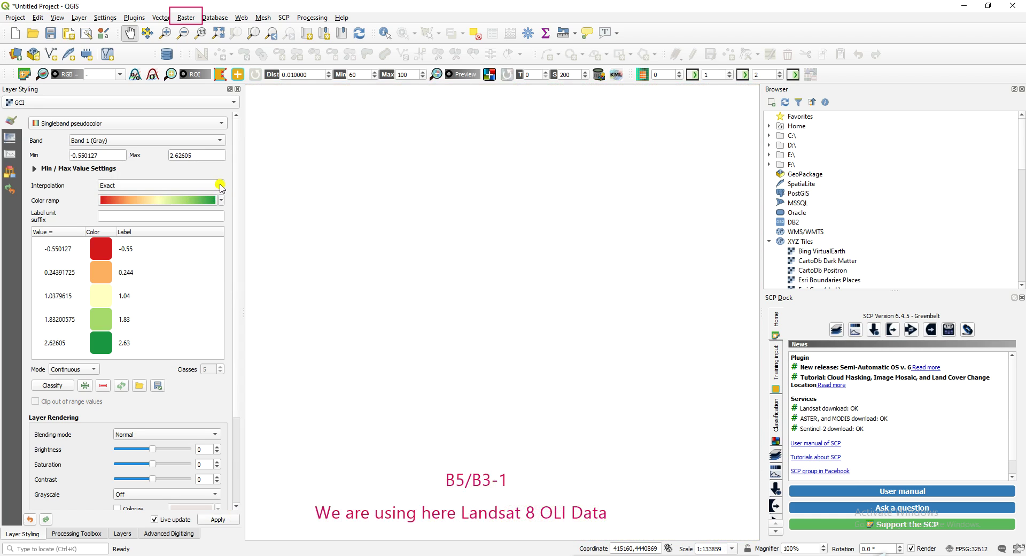
click(221, 186)
click(169, 163)
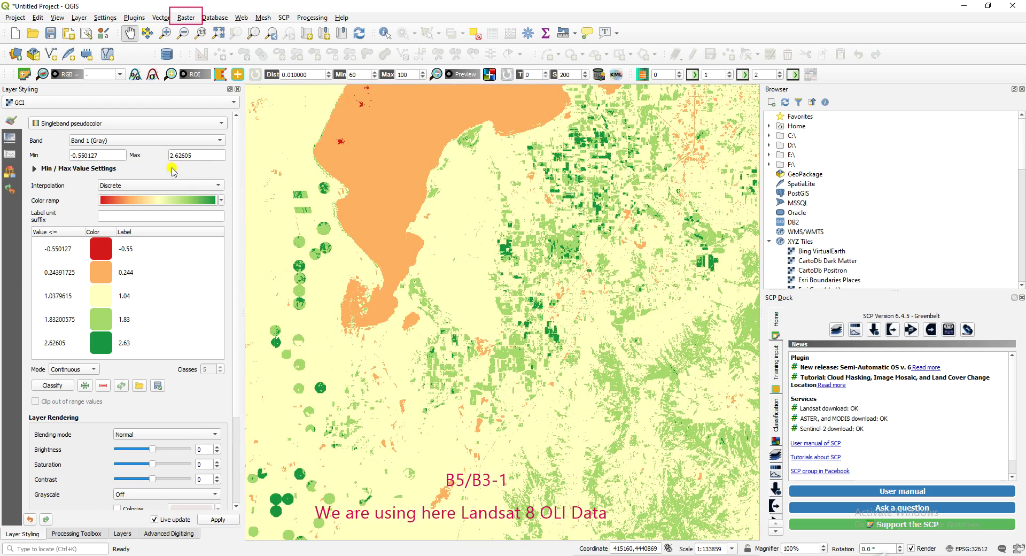
scroll(517, 356, down, 2)
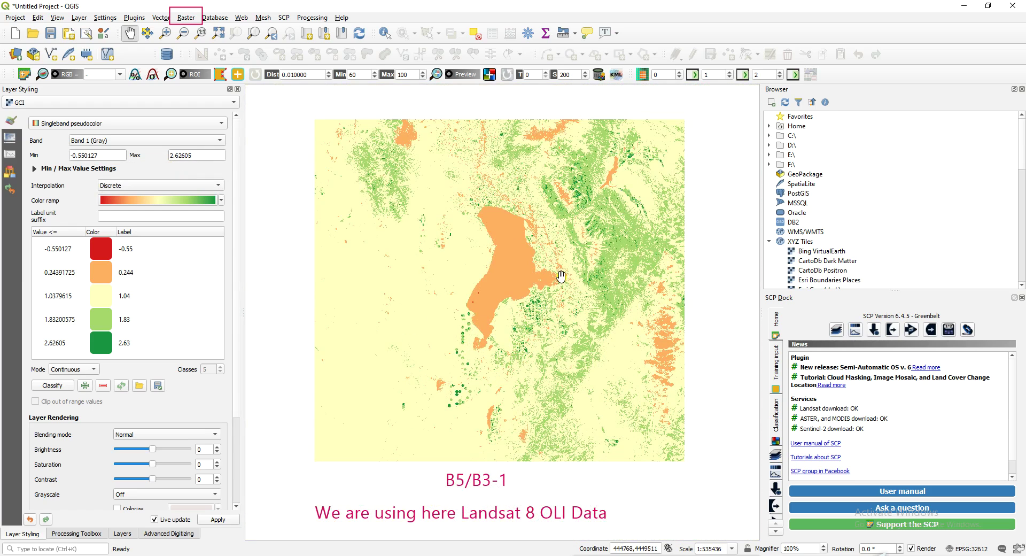
scroll(465, 381, up, 3)
Pan and zoom the map to inspect the crop circles and the lake shoreline
drag(678, 274, 517, 315)
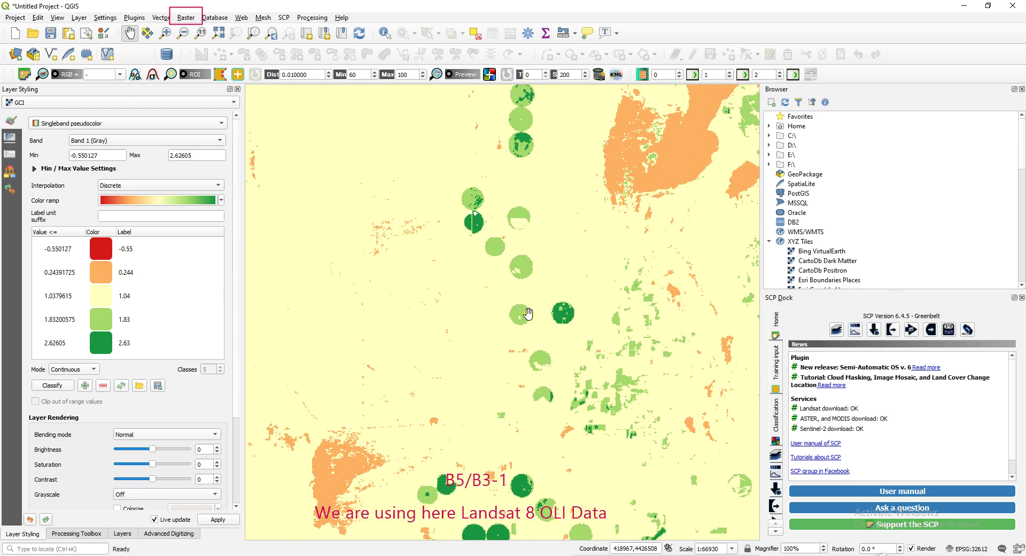
drag(577, 321, 556, 219)
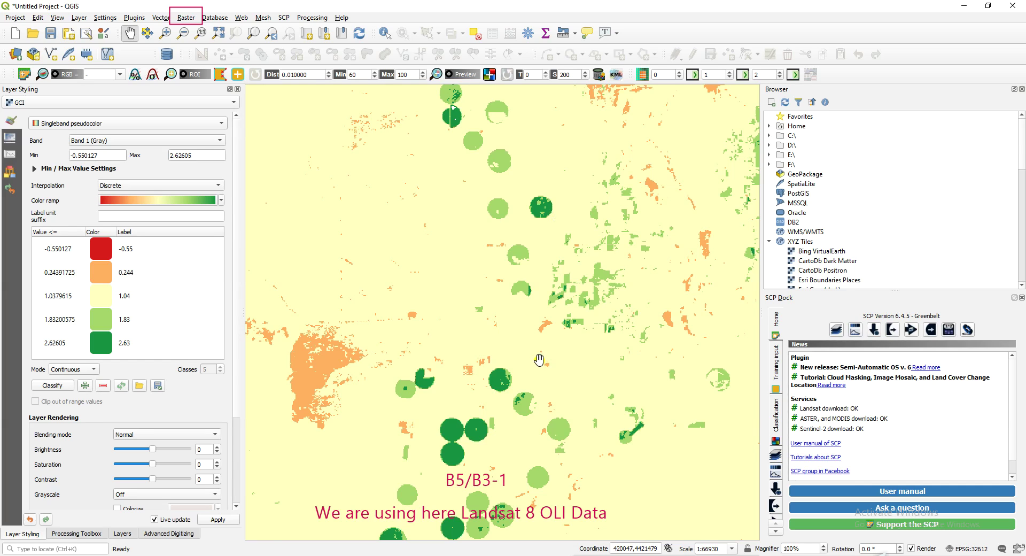
scroll(538, 360, up, 1)
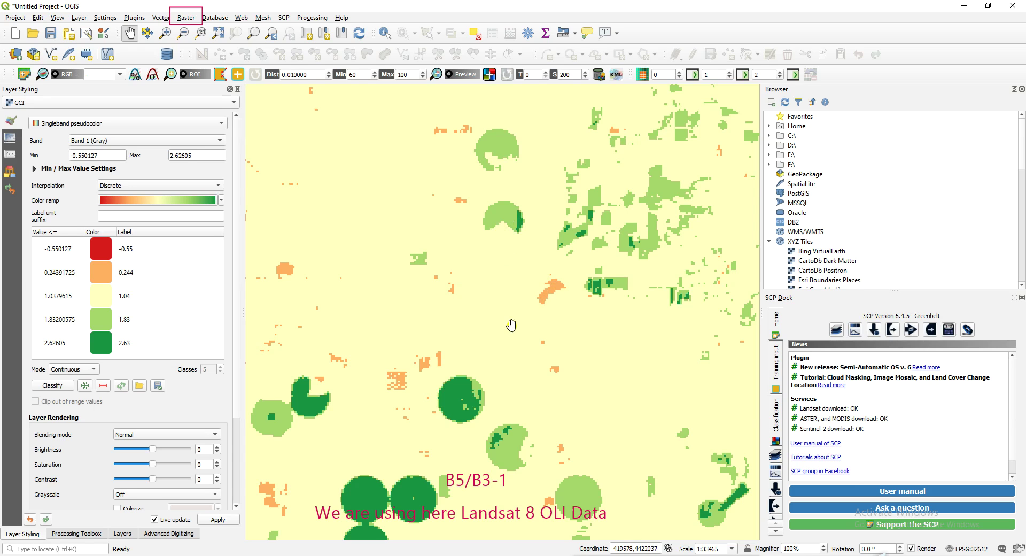
scroll(508, 335, up, 2)
scroll(508, 342, down, 2)
drag(528, 265, 524, 344)
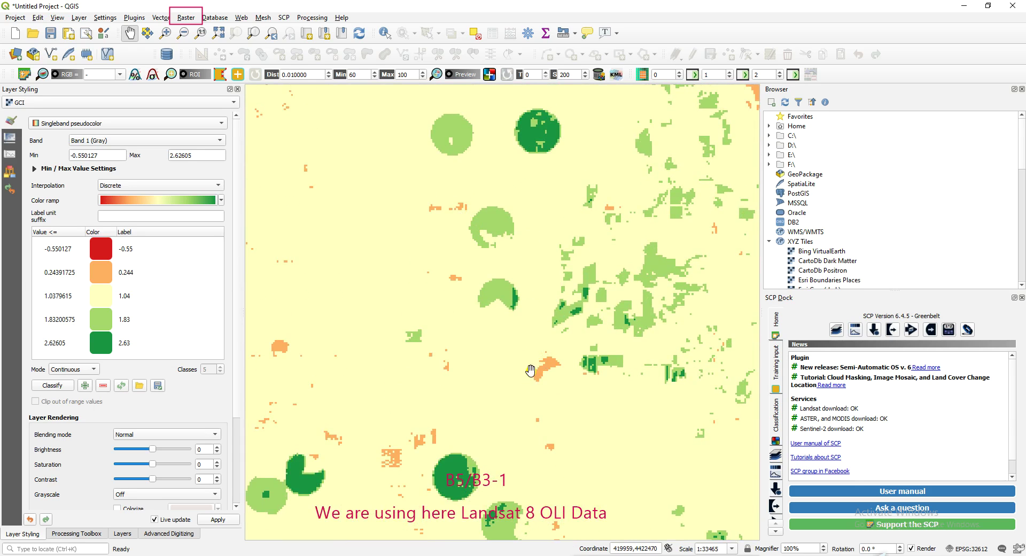
scroll(520, 377, down, 2)
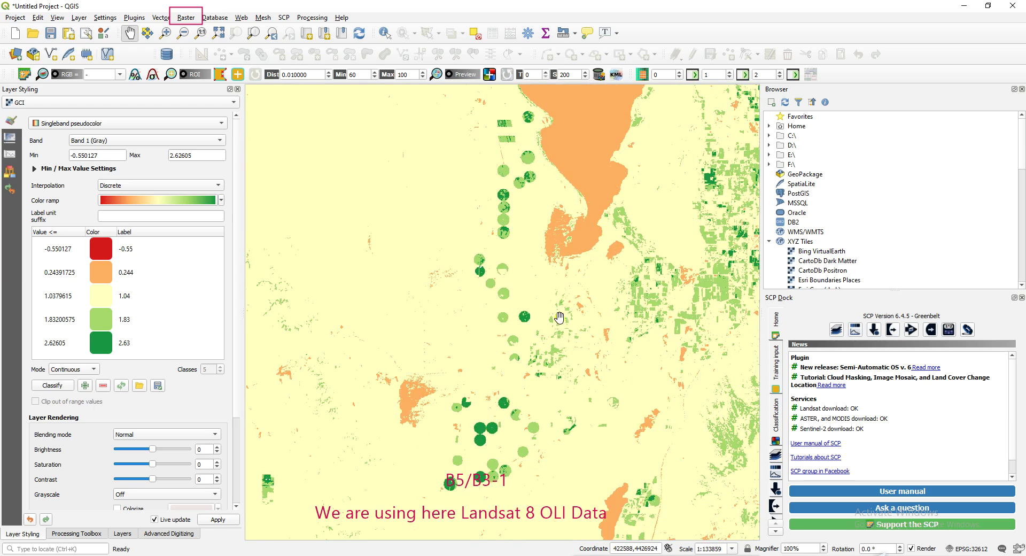
drag(571, 249, 586, 367)
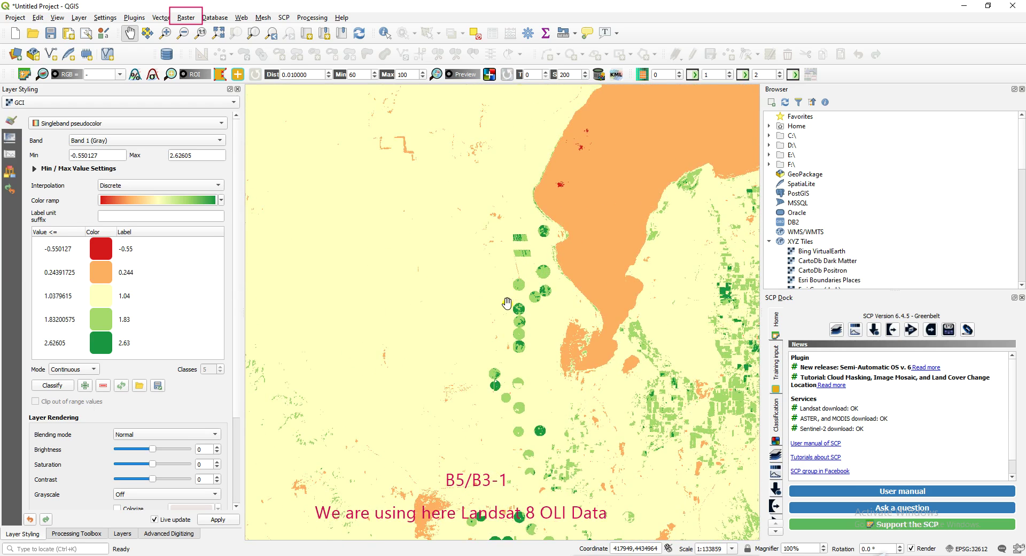
drag(597, 219, 526, 236)
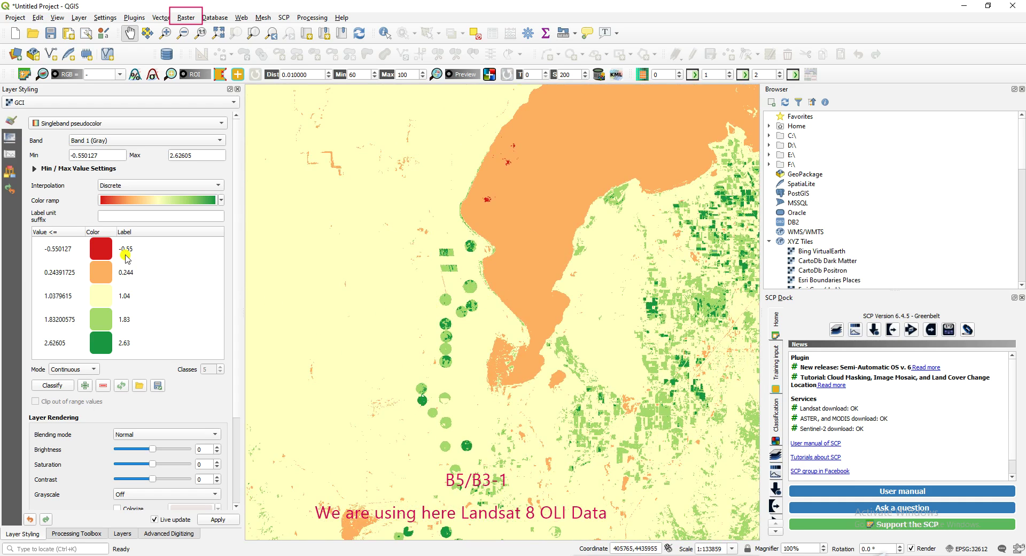
Recolour GCI with the RdYlBu ramp, then reopen the All Color Ramps list
click(131, 201)
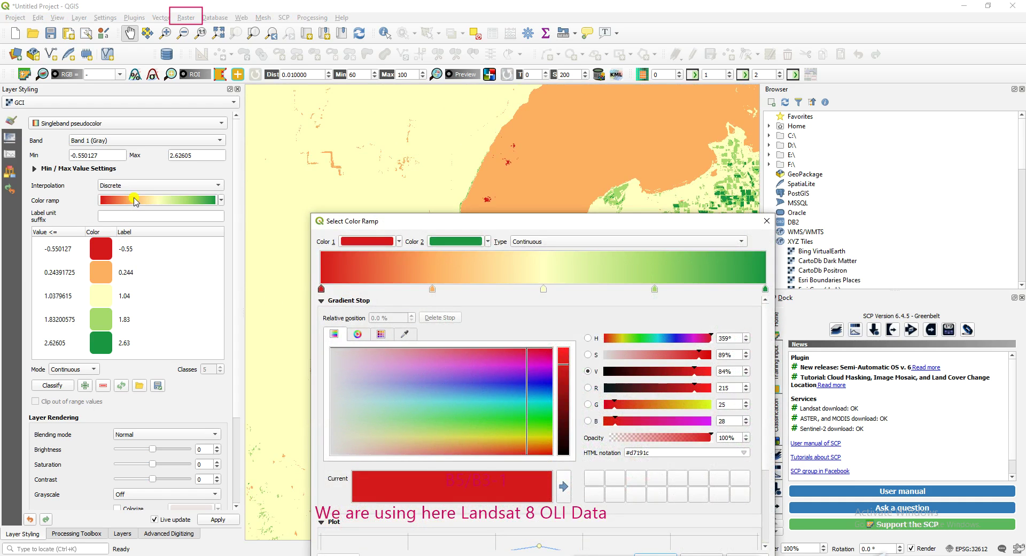
click(768, 222)
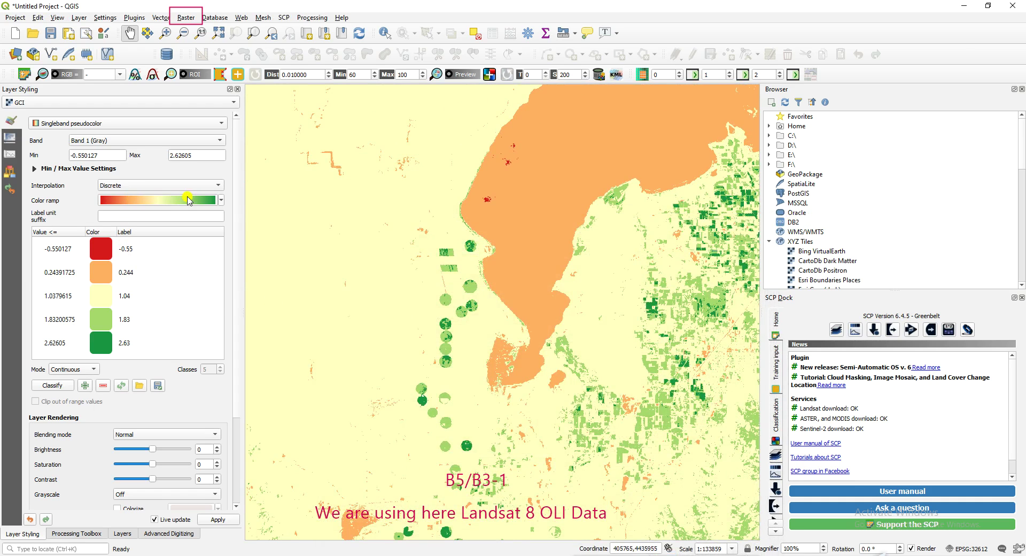
click(219, 202)
mouse_move(163, 326)
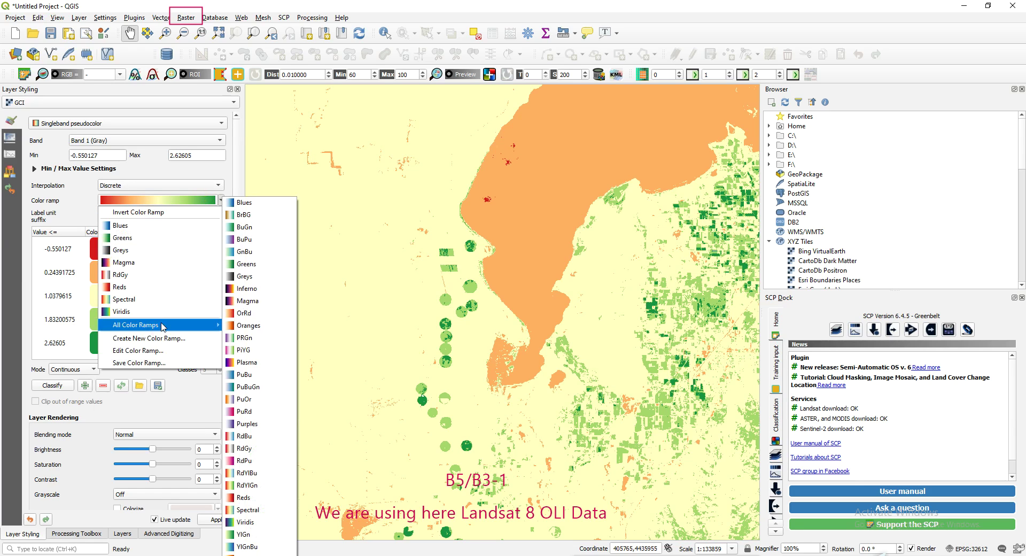
click(247, 473)
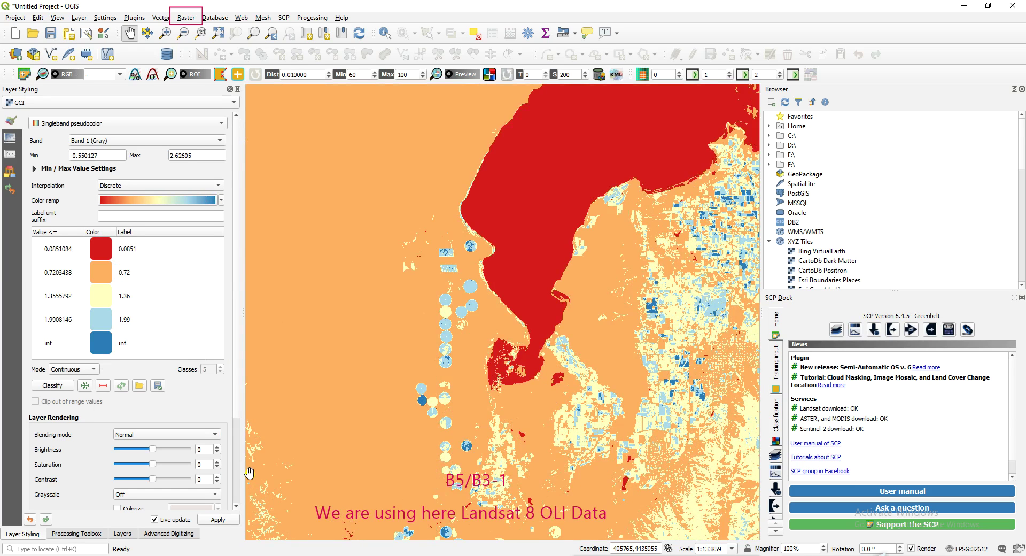
click(221, 201)
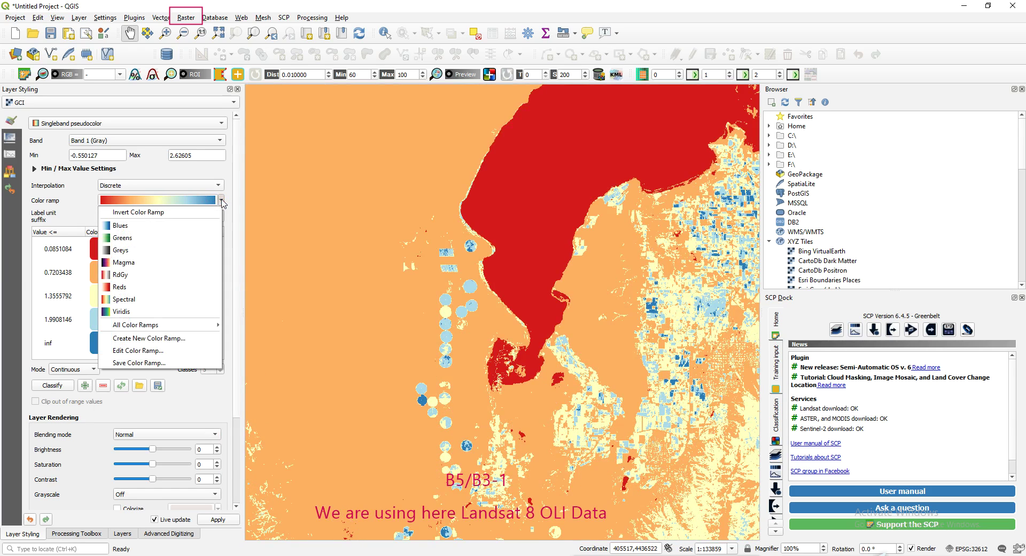
mouse_move(142, 325)
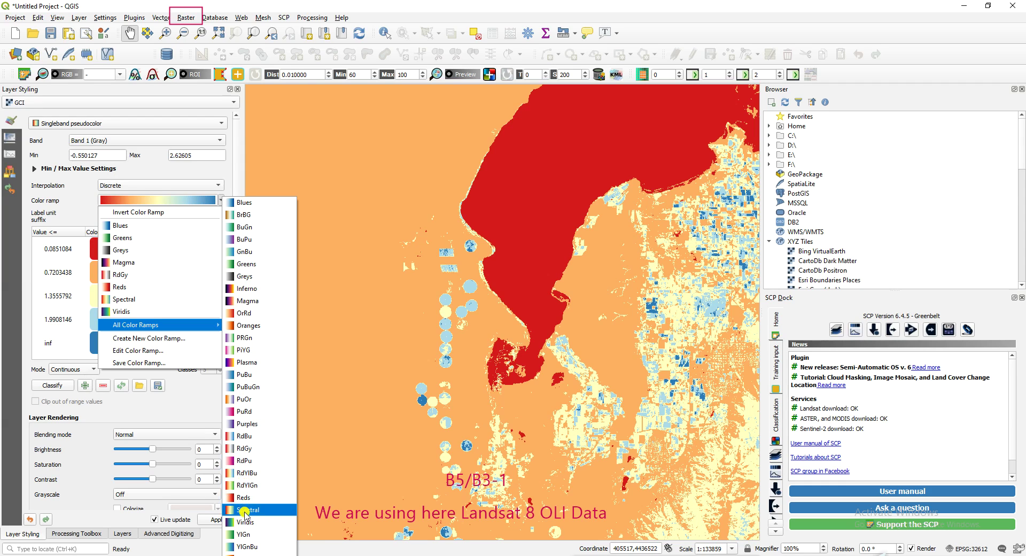
Try the Spectral ramp on the GCI raster, then switch it to RdYlGn
click(245, 511)
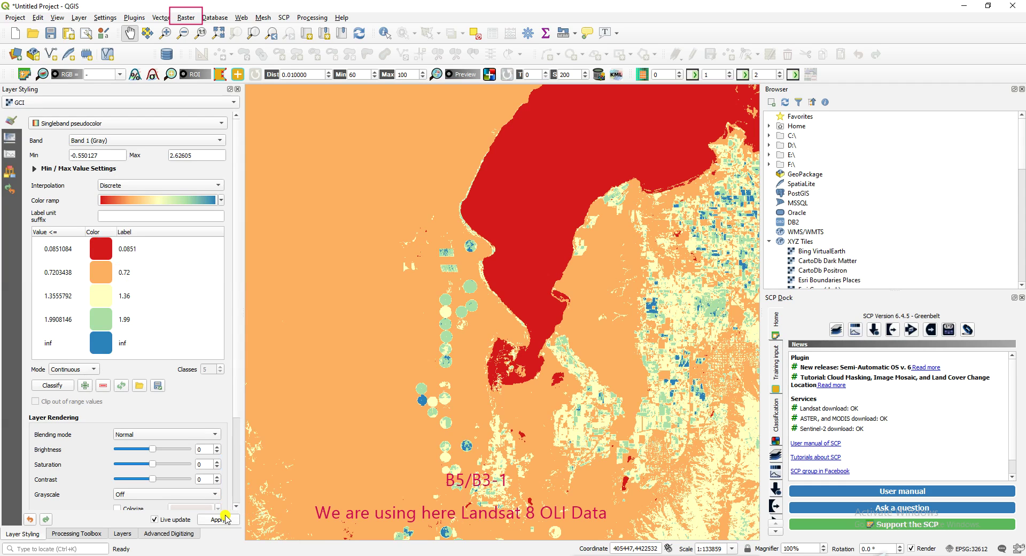
click(226, 519)
click(221, 200)
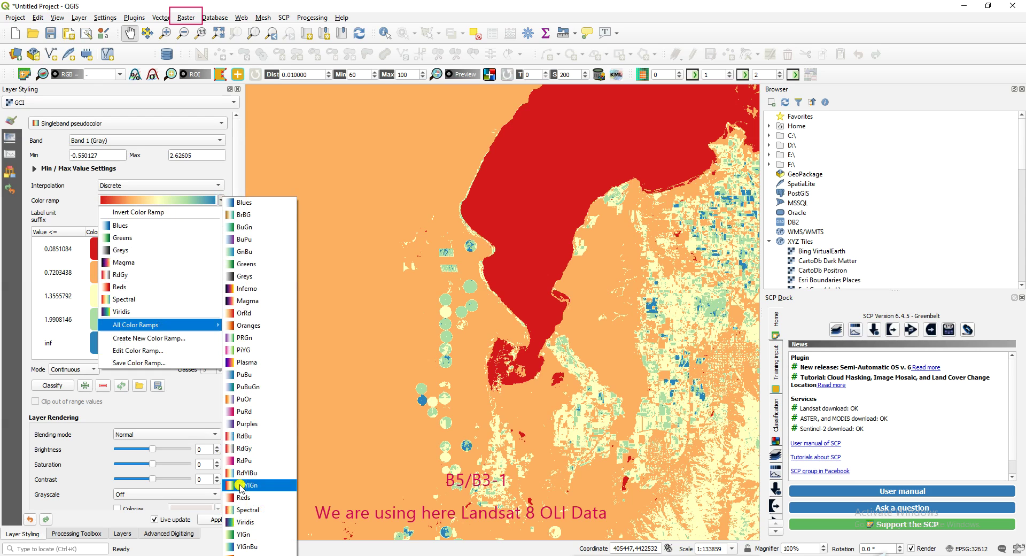
click(243, 485)
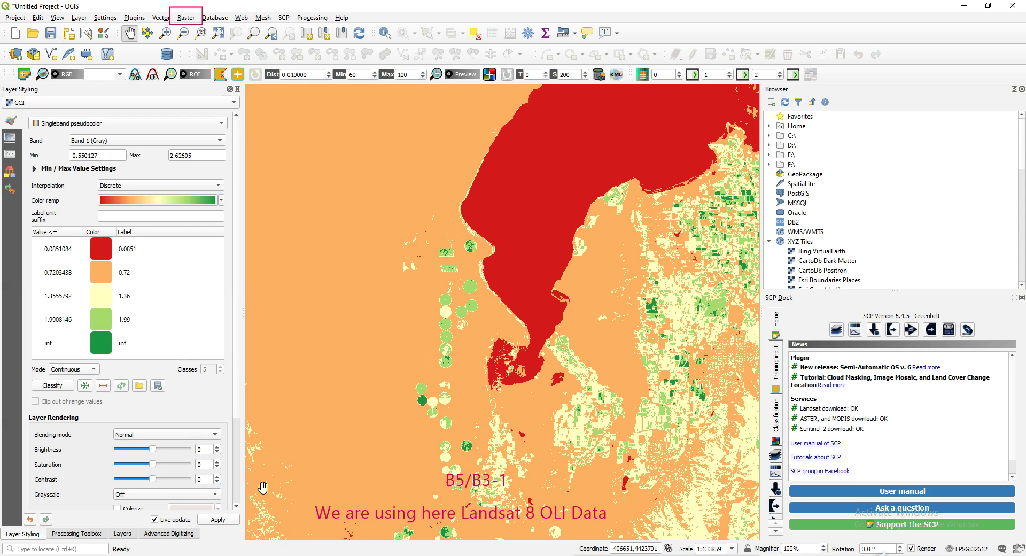
Set the ramp's interpolation to Linear, after briefly trying Exact
scroll(550, 430, down, 2)
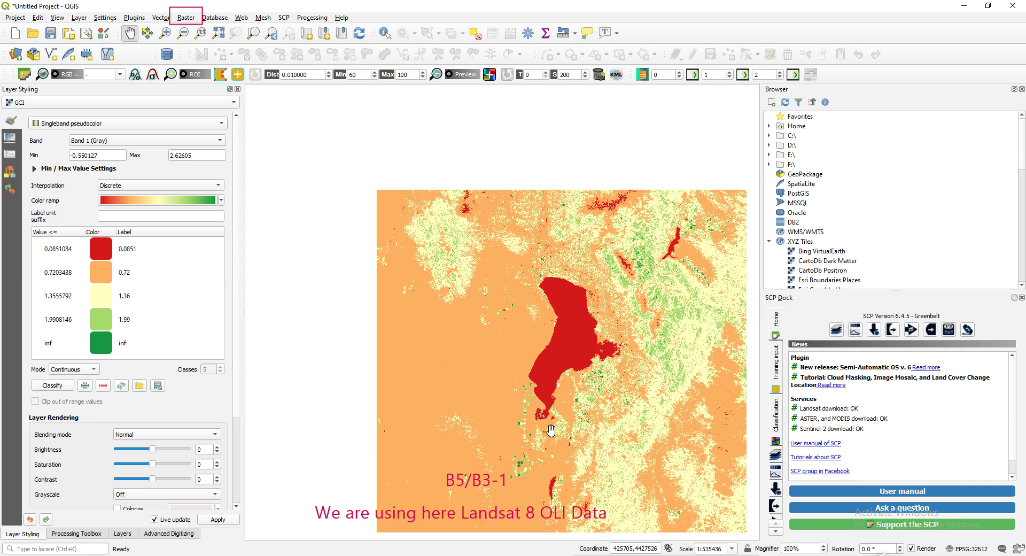
scroll(550, 430, up, 1)
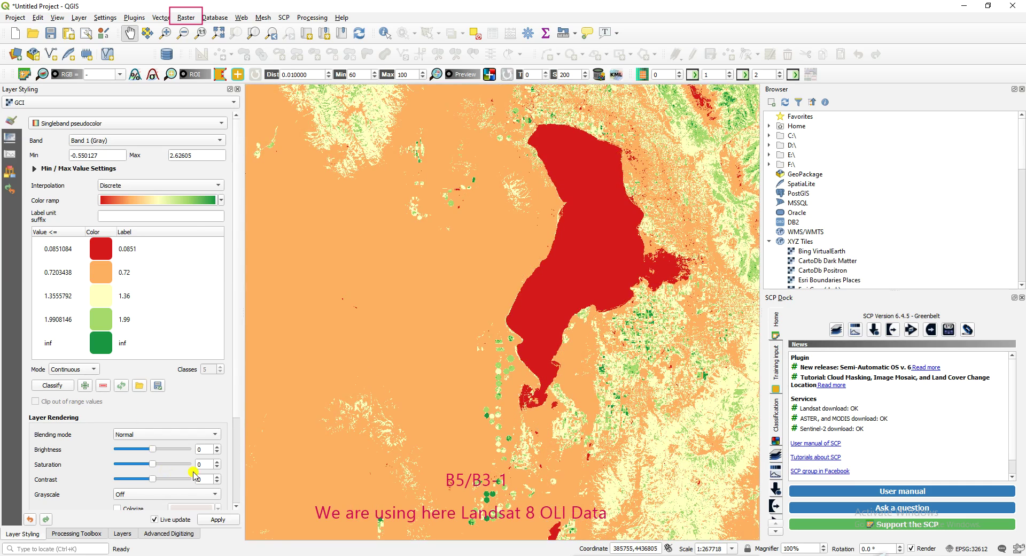
click(210, 185)
click(154, 205)
click(167, 186)
click(156, 175)
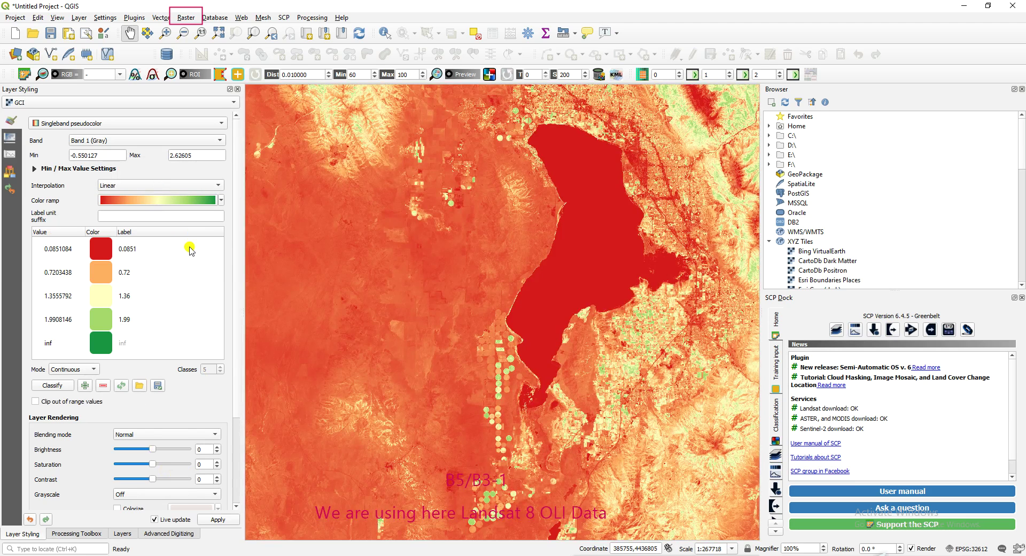
Reapply the RdYlGn ramp so the classes span -0.55 to 2.63
click(220, 201)
mouse_move(153, 325)
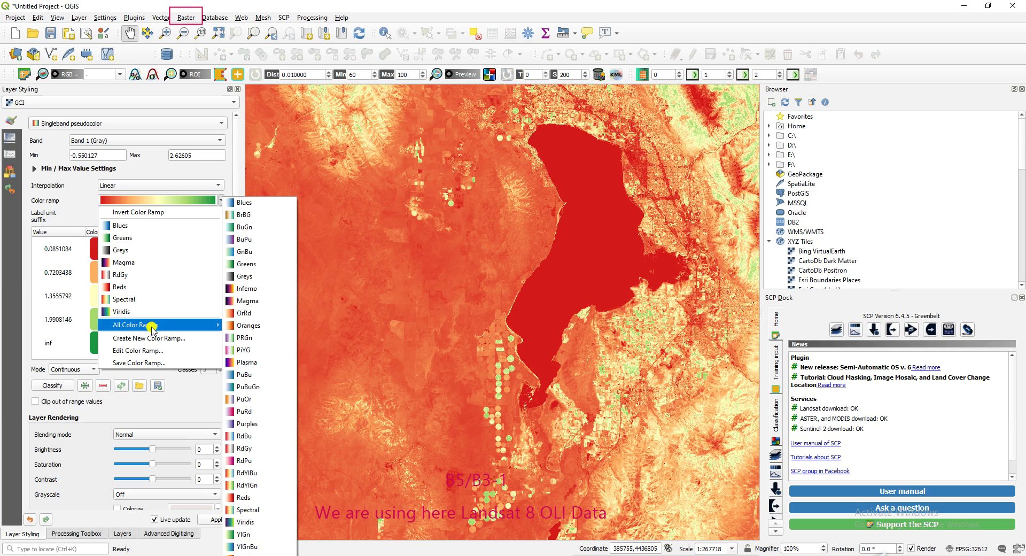
click(247, 484)
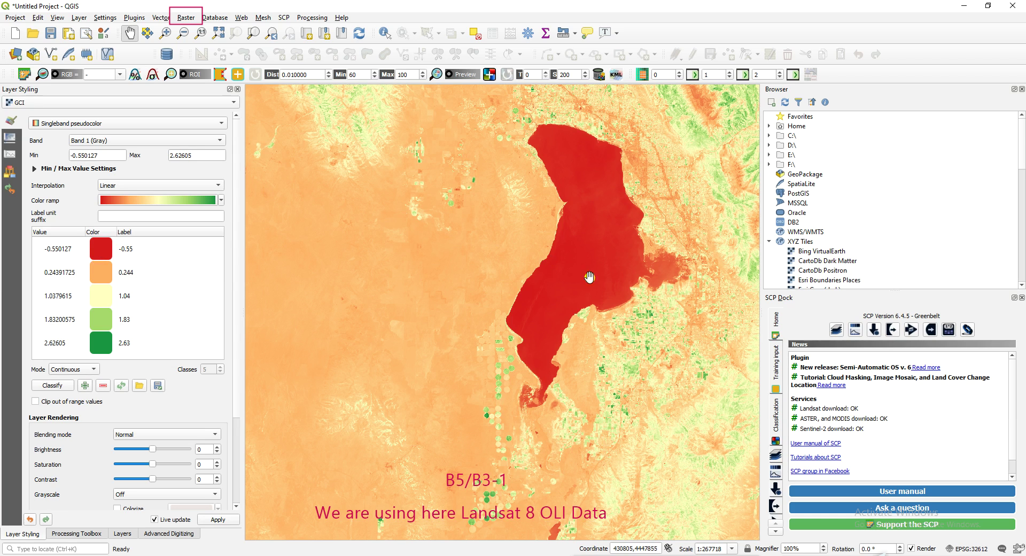
Recenter the map with the lake further left and set the layer's blending mode to Lighten
drag(631, 312, 517, 299)
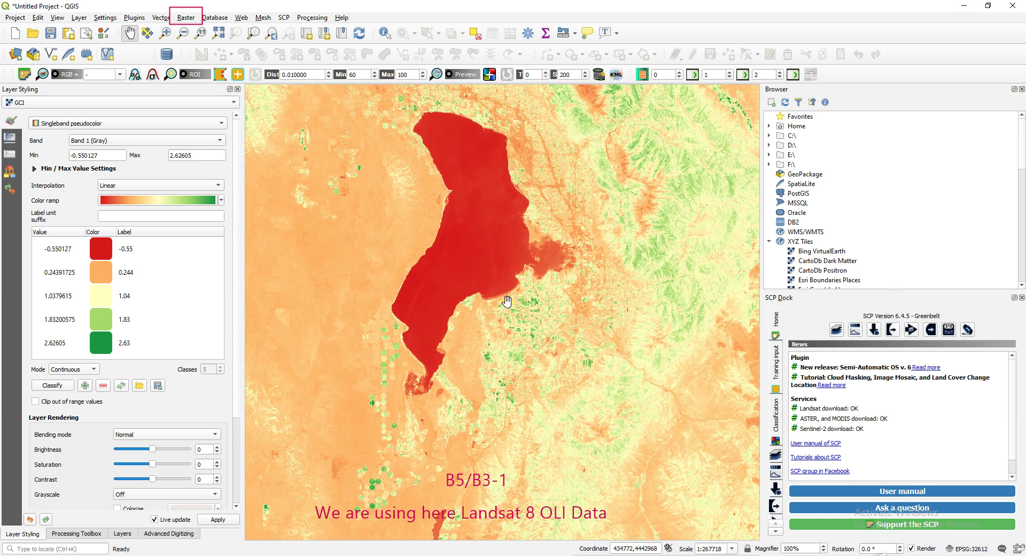
scroll(568, 235, down, 2)
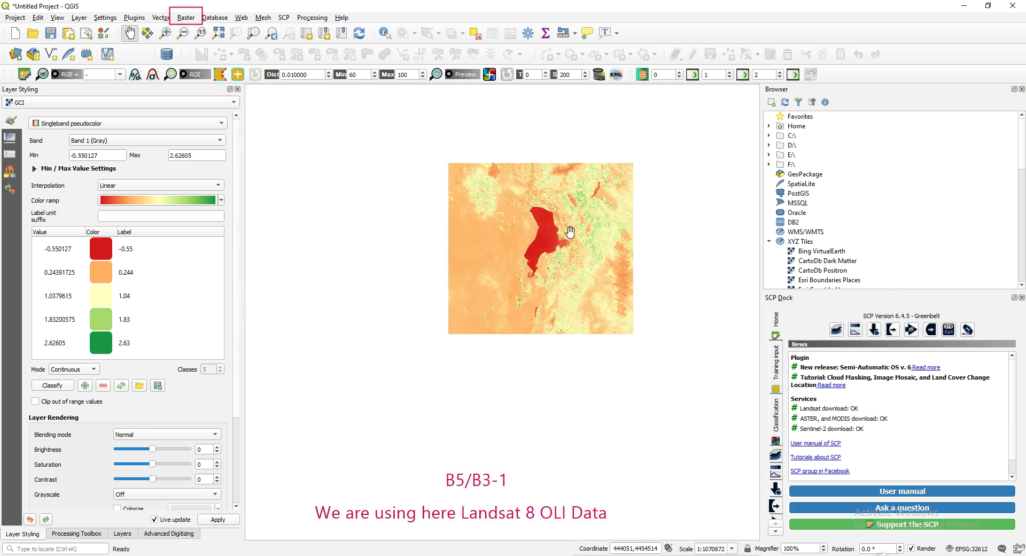
scroll(568, 235, up, 2)
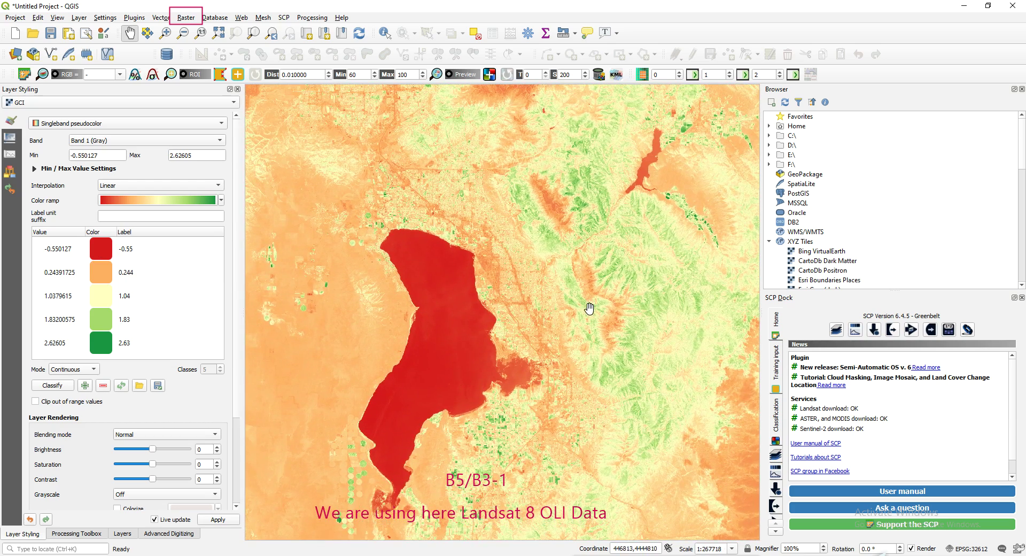
scroll(545, 296, down, 1)
drag(545, 282, 544, 263)
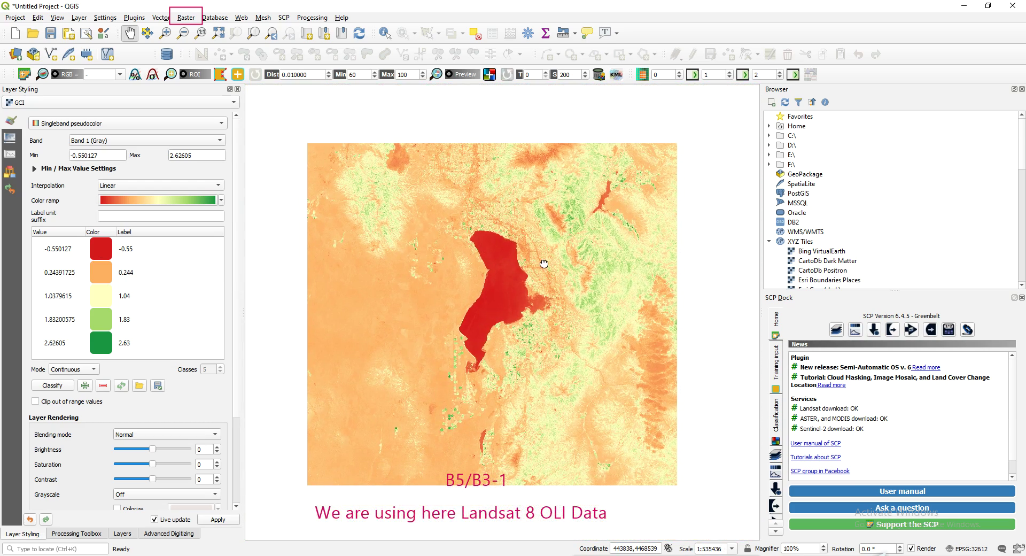
scroll(544, 262, up, 1)
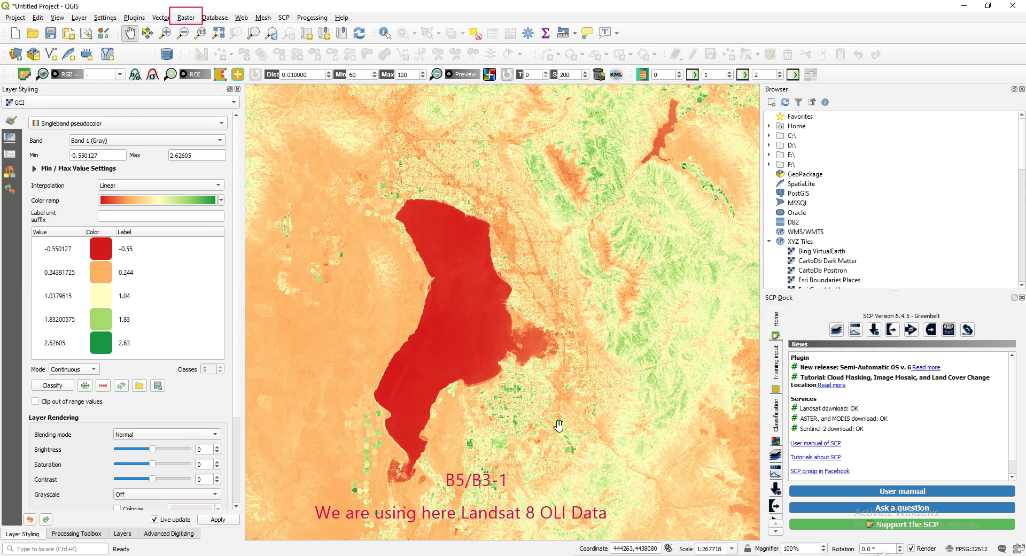
click(150, 434)
click(148, 444)
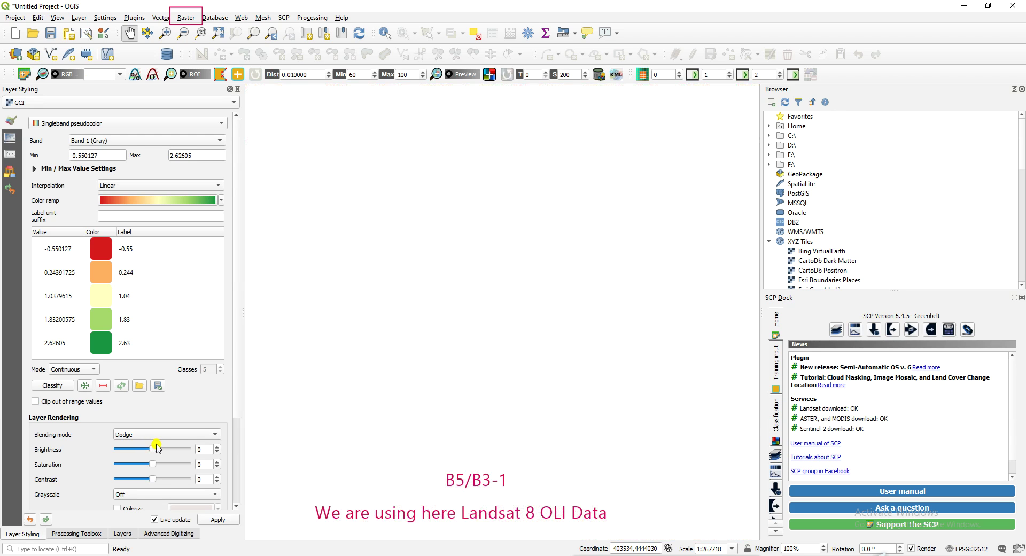
Step the GCI blending mode through Darken, Burn, Hard light and Difference on to Subtract
key(Down)
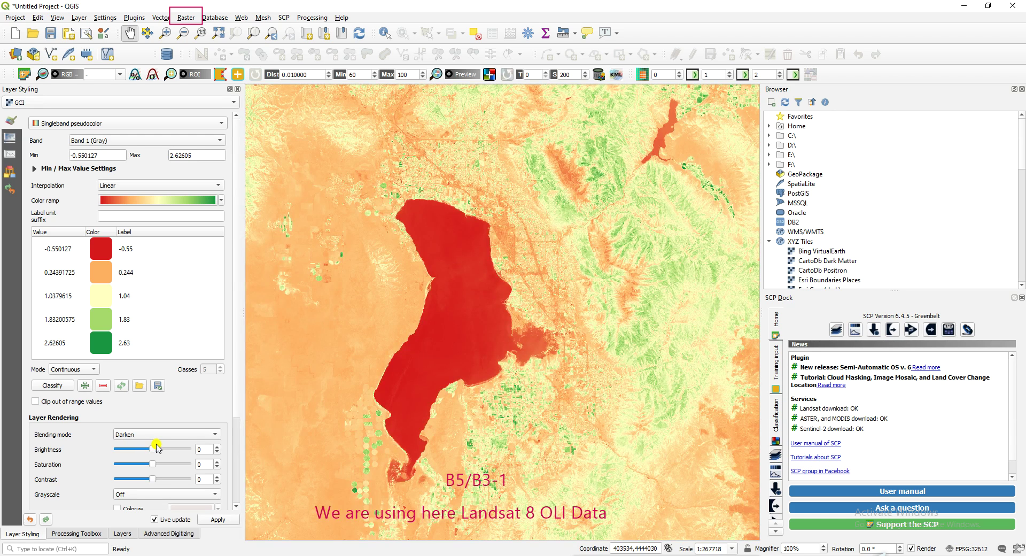
key(Down)
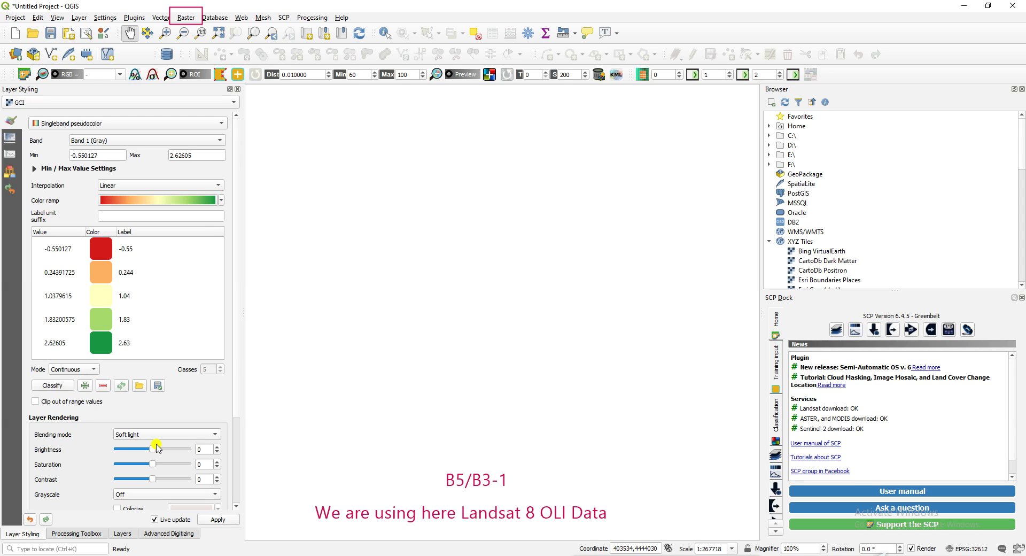
key(Down)
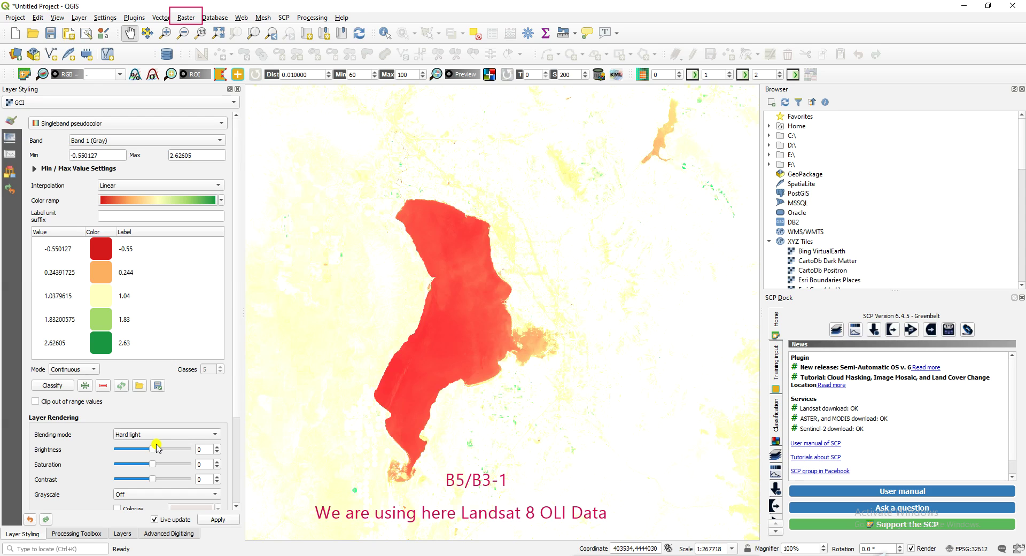
key(Down)
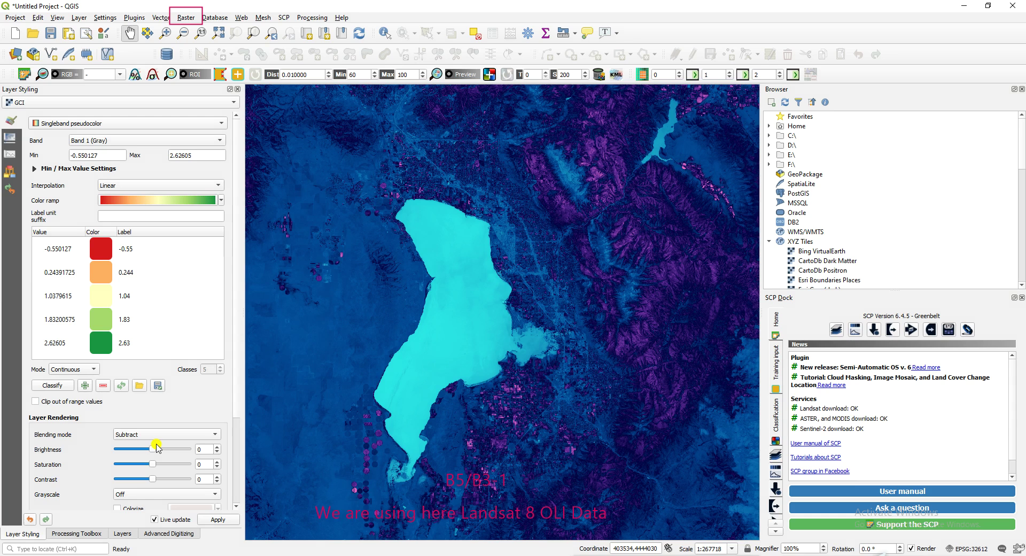
click(170, 434)
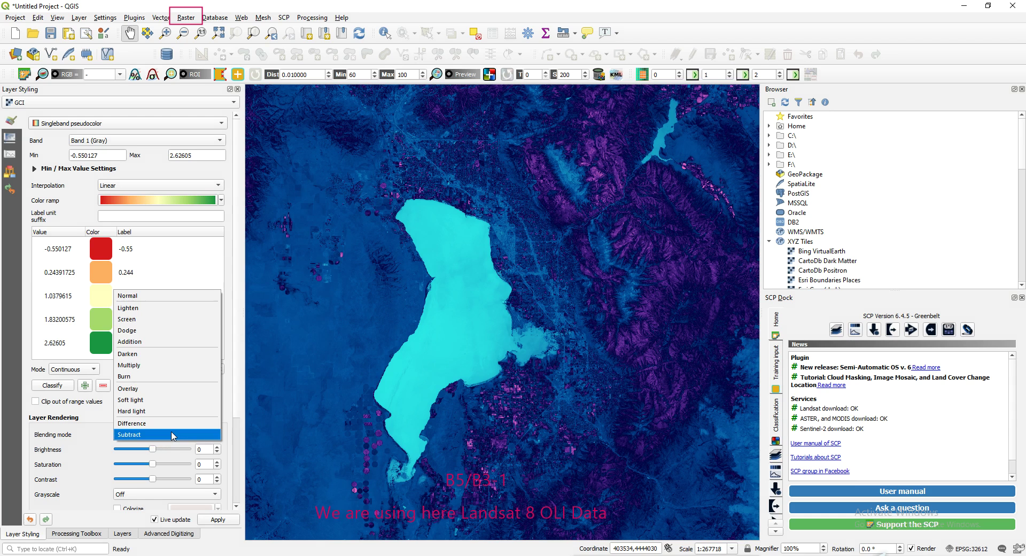
Restore Normal blending and pan to the circular fields south of the lake
click(132, 295)
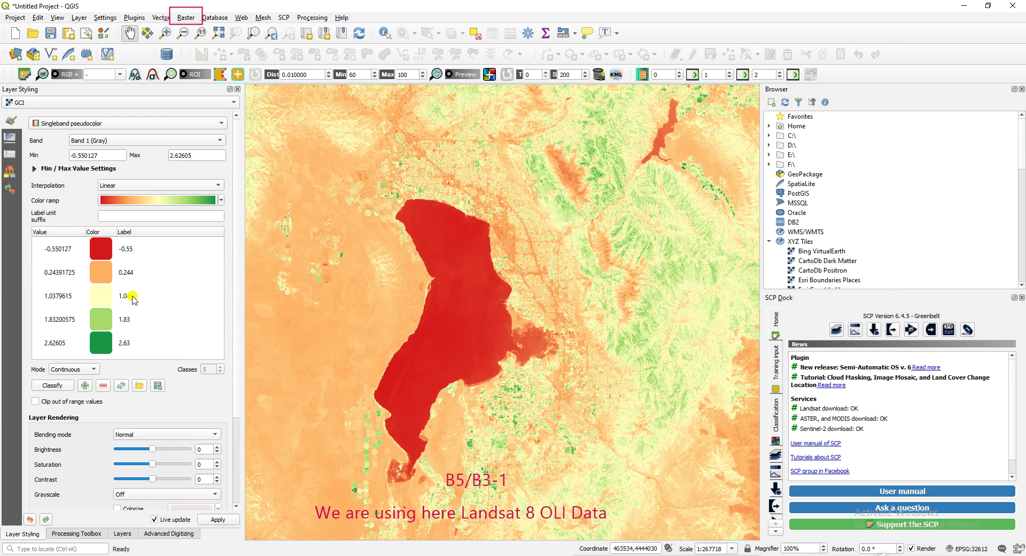
drag(479, 444, 427, 402)
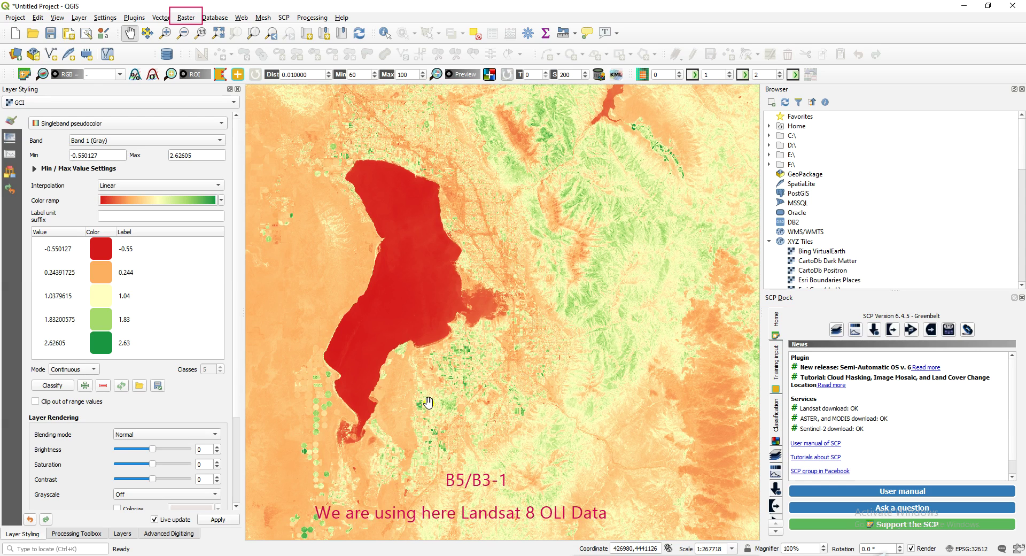
scroll(442, 430, up, 2)
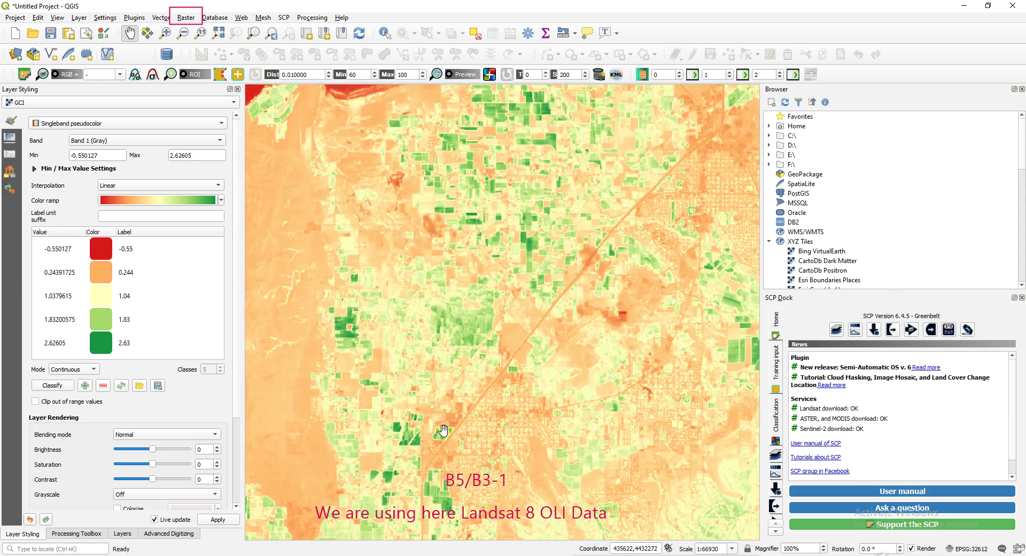
scroll(442, 430, down, 1)
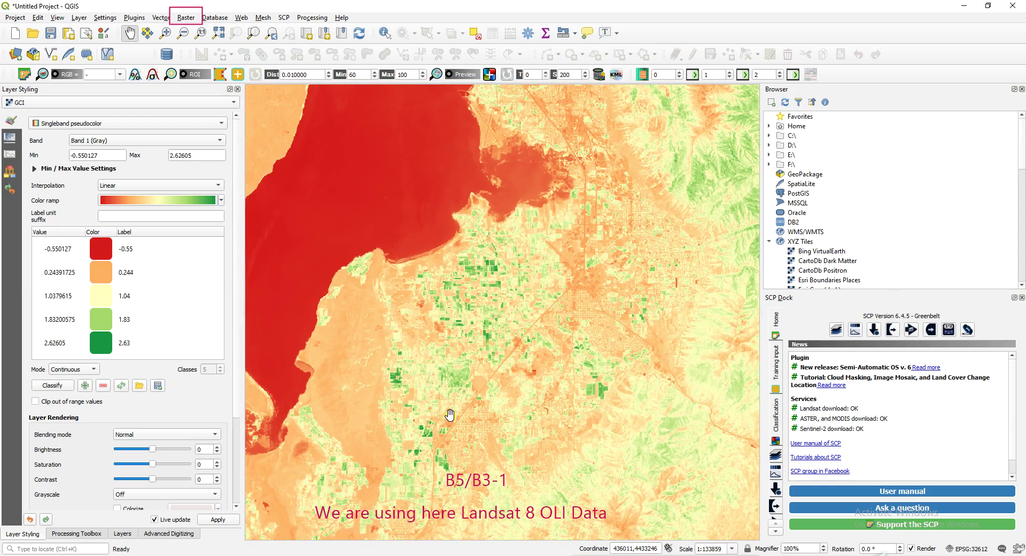
drag(525, 416, 576, 287)
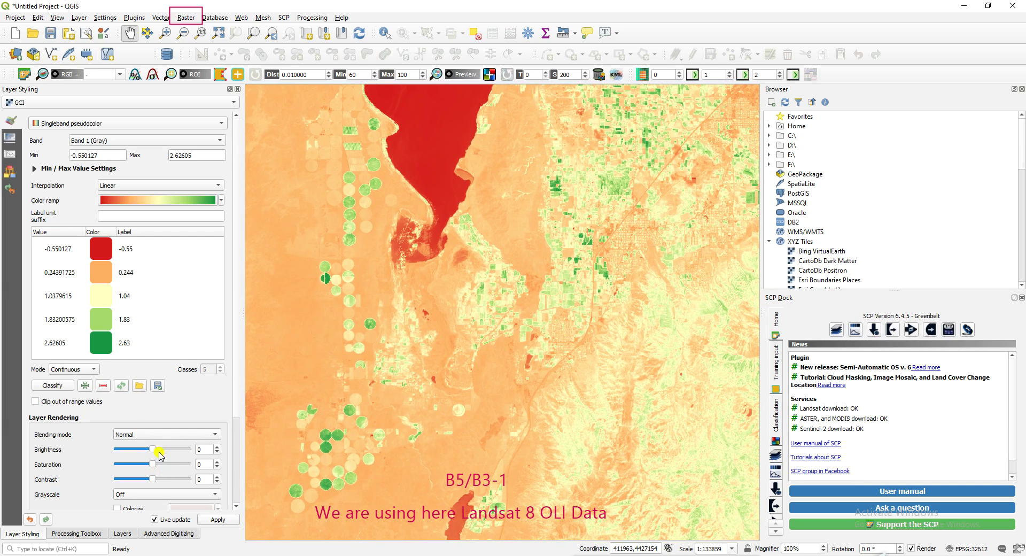
Set saturation to 100 and contrast to -11, and lower brightness to darken the map
mouse_move(153, 463)
mouse_down()
mouse_move(190, 464)
mouse_move(135, 485)
mouse_move(195, 478)
mouse_move(160, 465)
mouse_move(150, 468)
mouse_move(187, 464)
mouse_move(151, 482)
mouse_up()
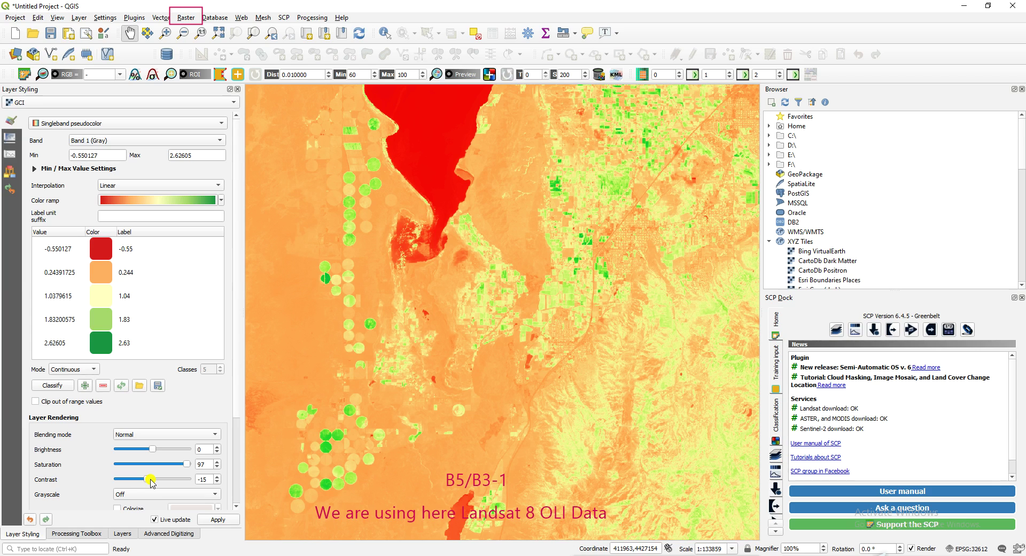
mouse_move(153, 483)
mouse_down()
mouse_move(143, 483)
mouse_move(152, 483)
mouse_up()
drag(188, 464, 199, 465)
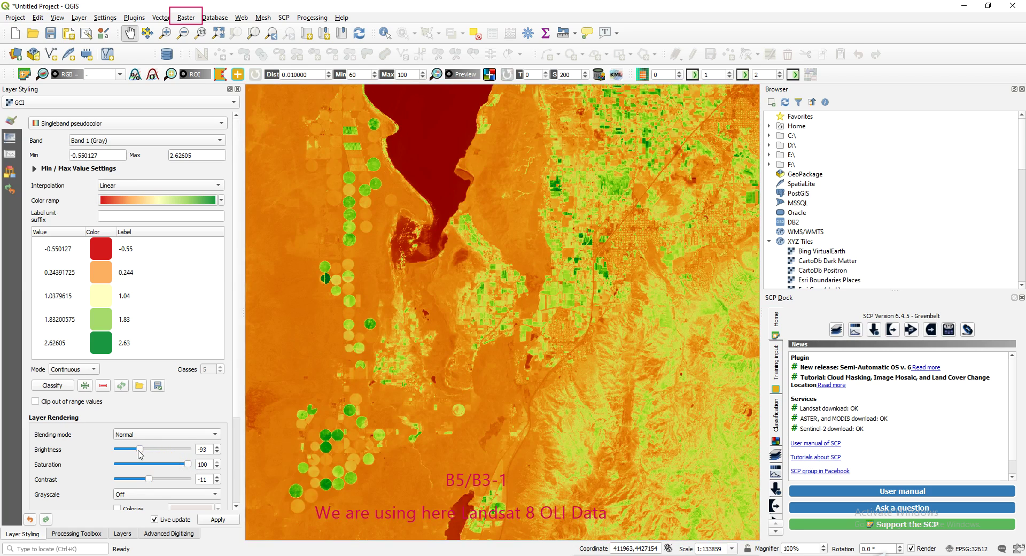
drag(138, 452, 137, 452)
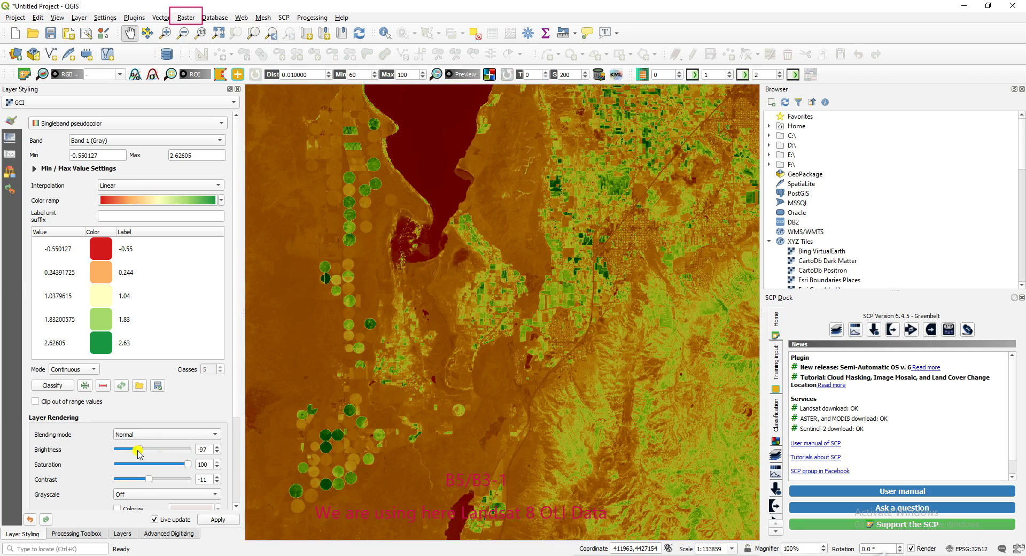
click(145, 449)
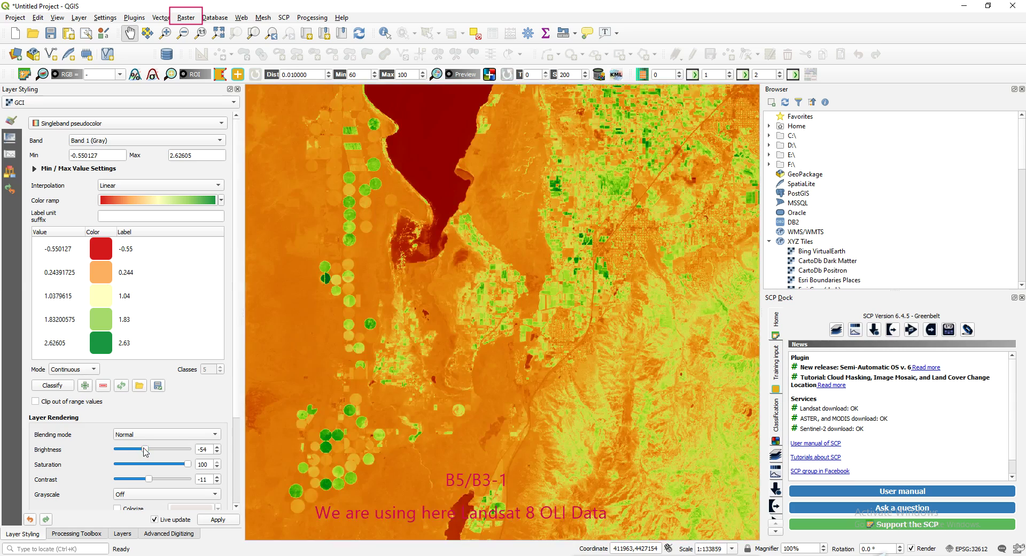
mouse_move(144, 450)
mouse_down()
mouse_move(133, 455)
mouse_move(146, 449)
mouse_up()
Change the Resampling Oversampling value from 2.00 to 12.00
scroll(187, 486, down, 2)
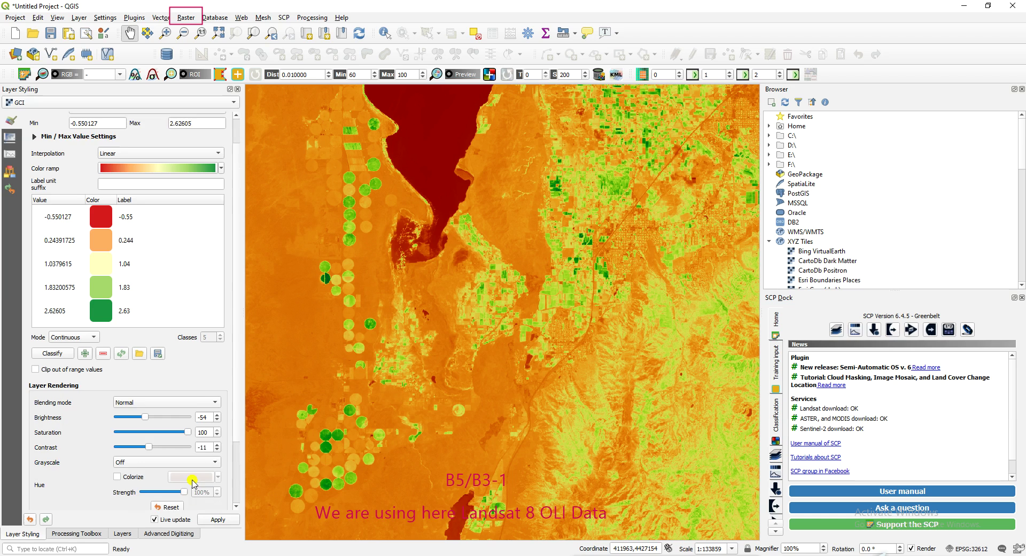
scroll(184, 469, down, 2)
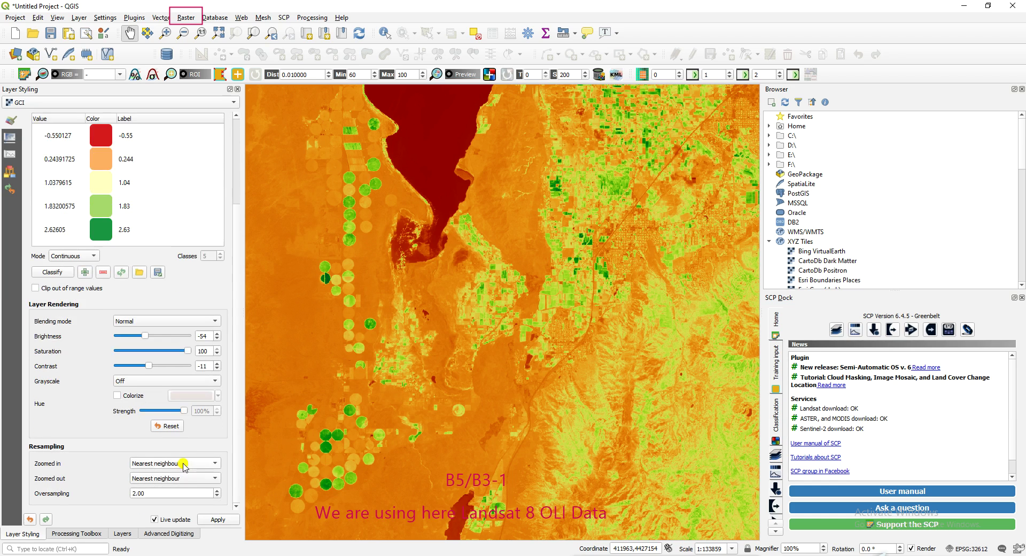
double_click(168, 490)
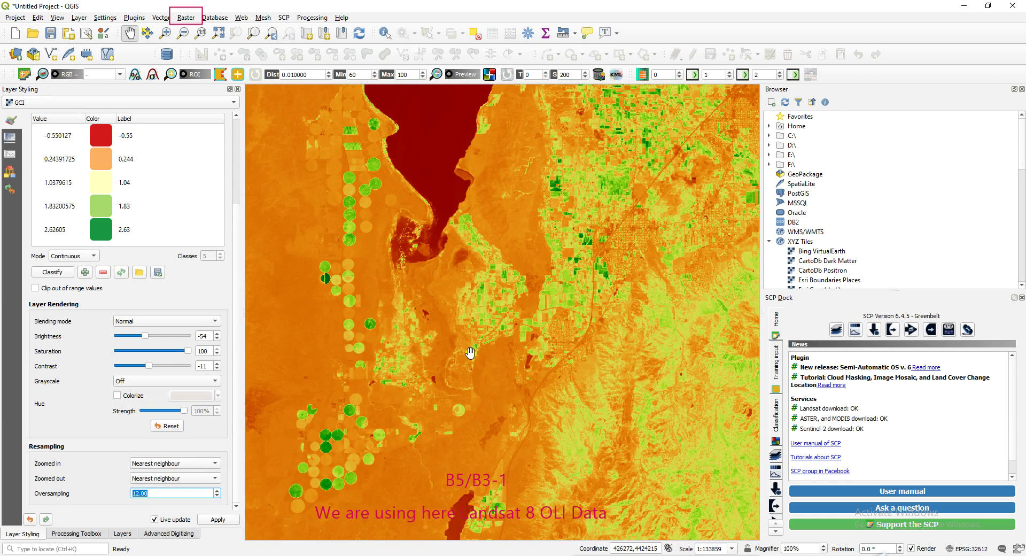
click(106, 497)
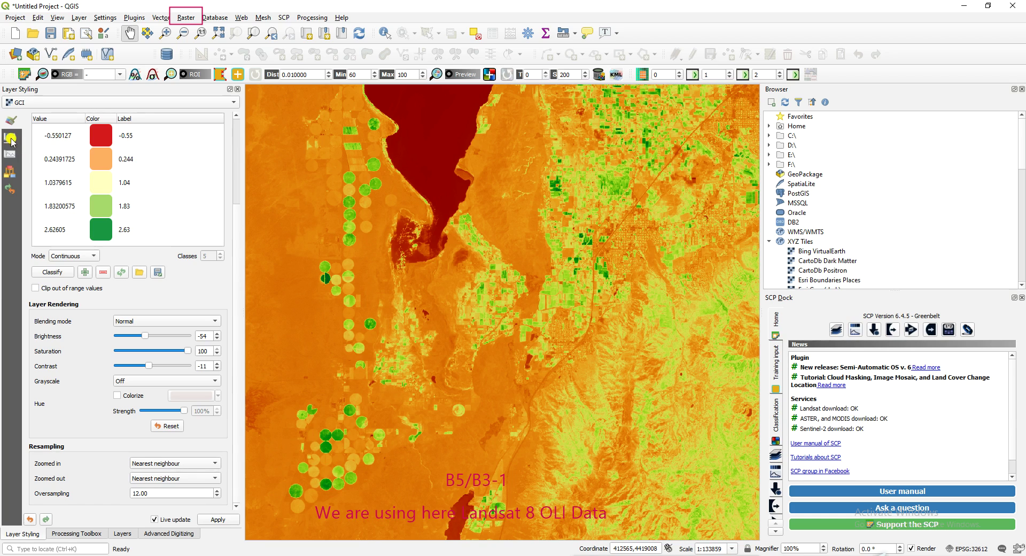
Browse the layer's Transparency, Style and History pages, then compute the GCI histogram
click(10, 155)
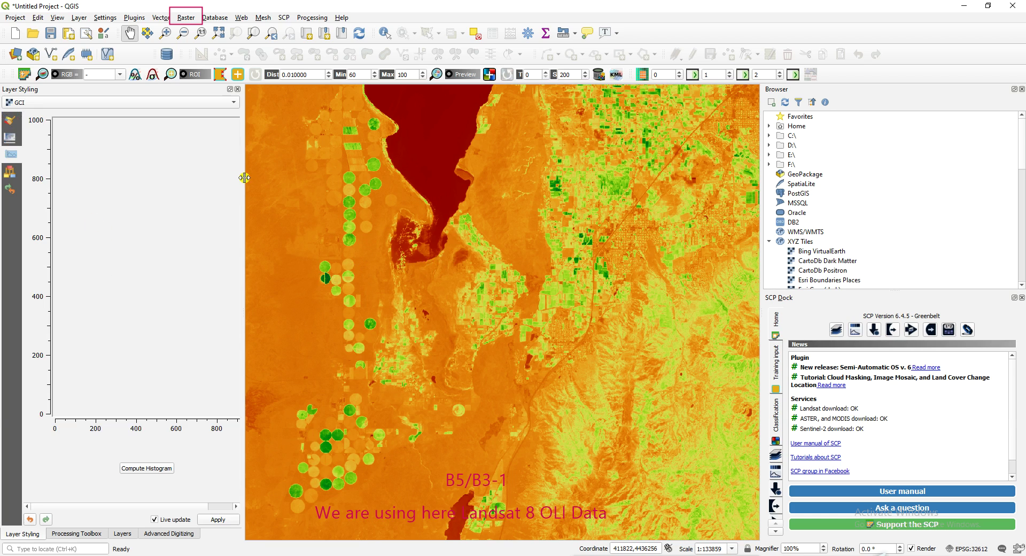
click(10, 139)
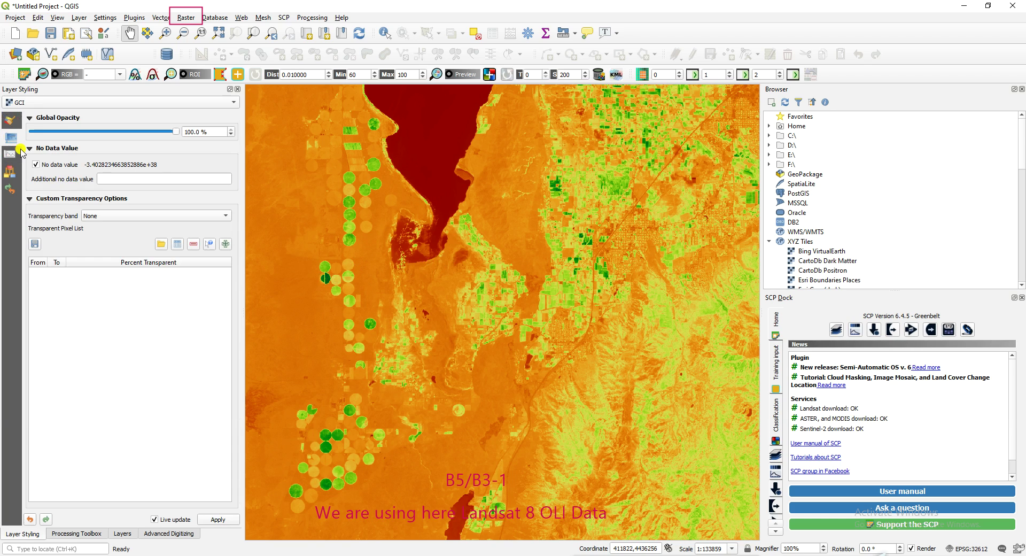
click(10, 173)
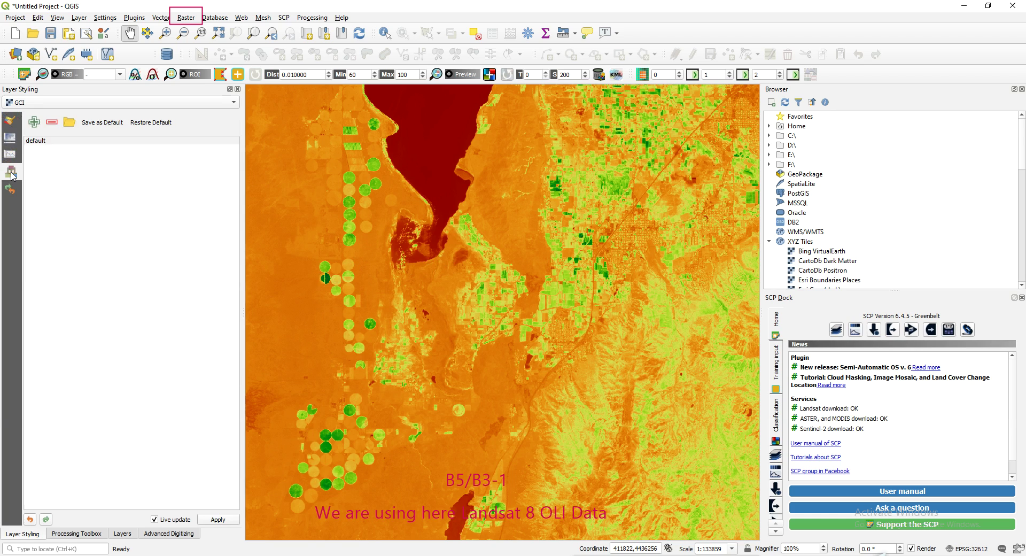
click(10, 189)
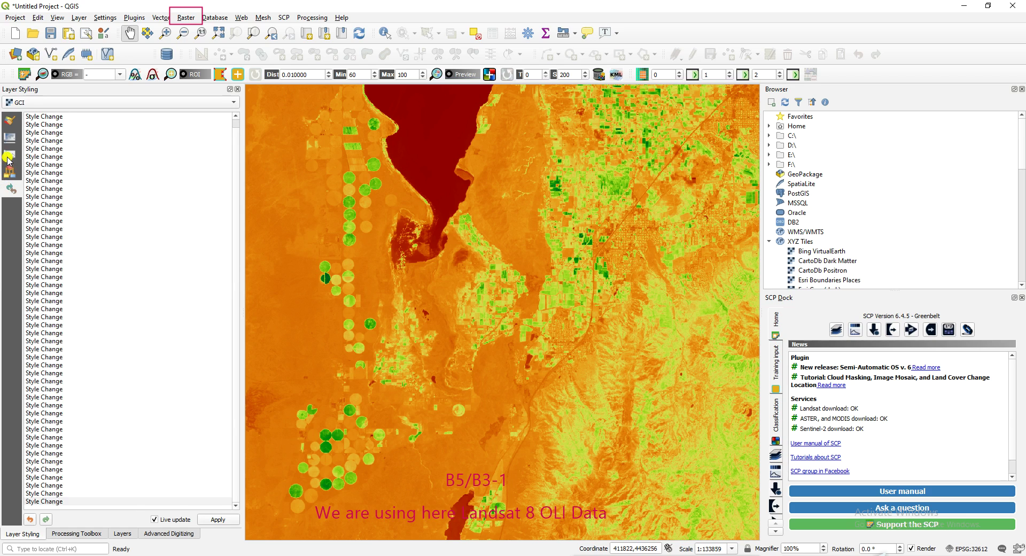
click(10, 156)
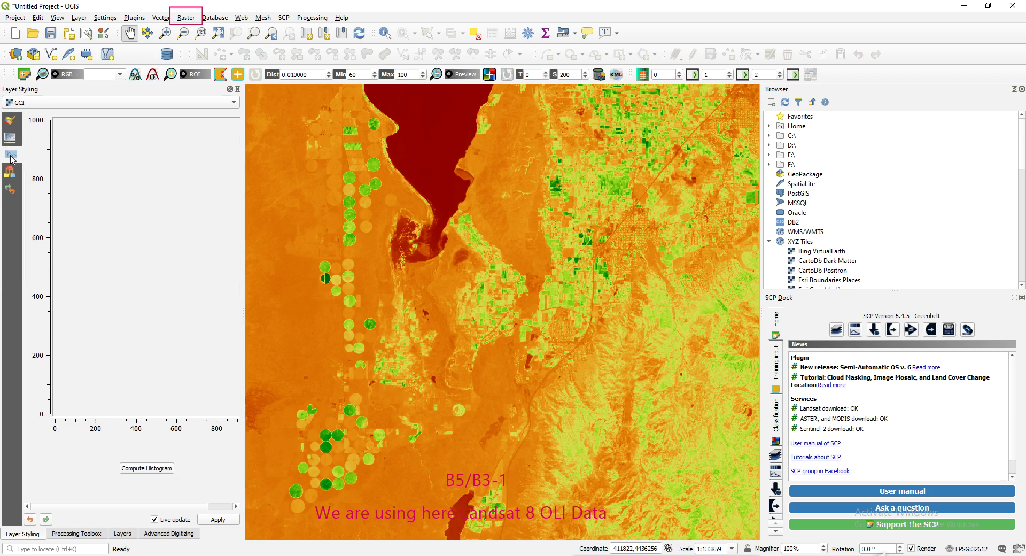
click(156, 470)
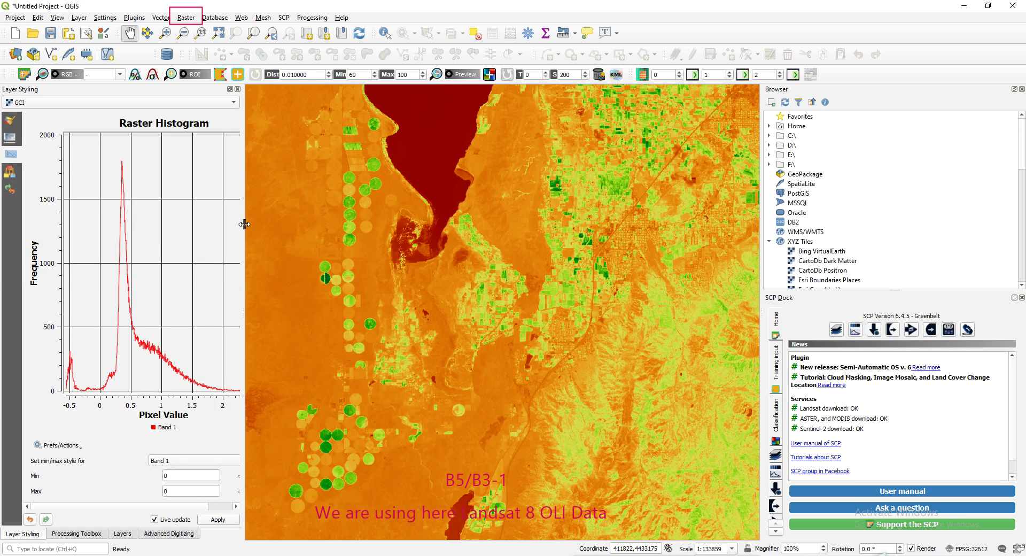
Widen the histogram panel, center the whole raster, and keep Band 1 for min/max
drag(244, 224, 415, 231)
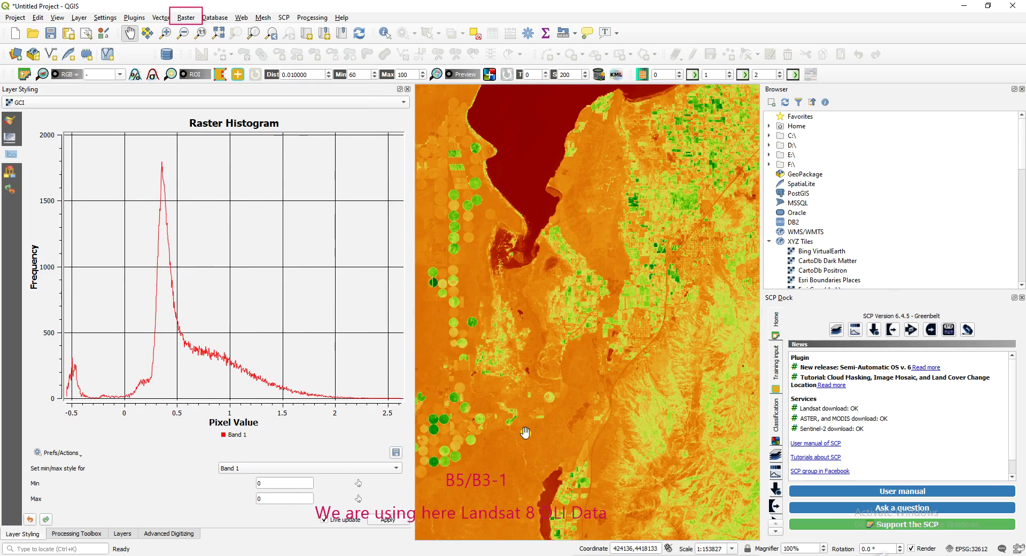
scroll(527, 430, down, 1)
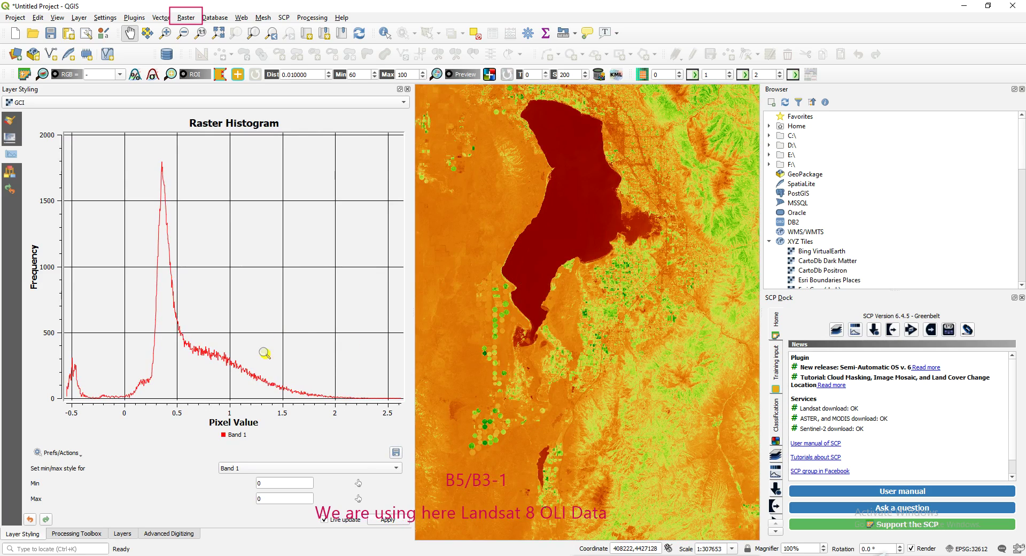
scroll(444, 390, down, 2)
scroll(444, 390, up, 2)
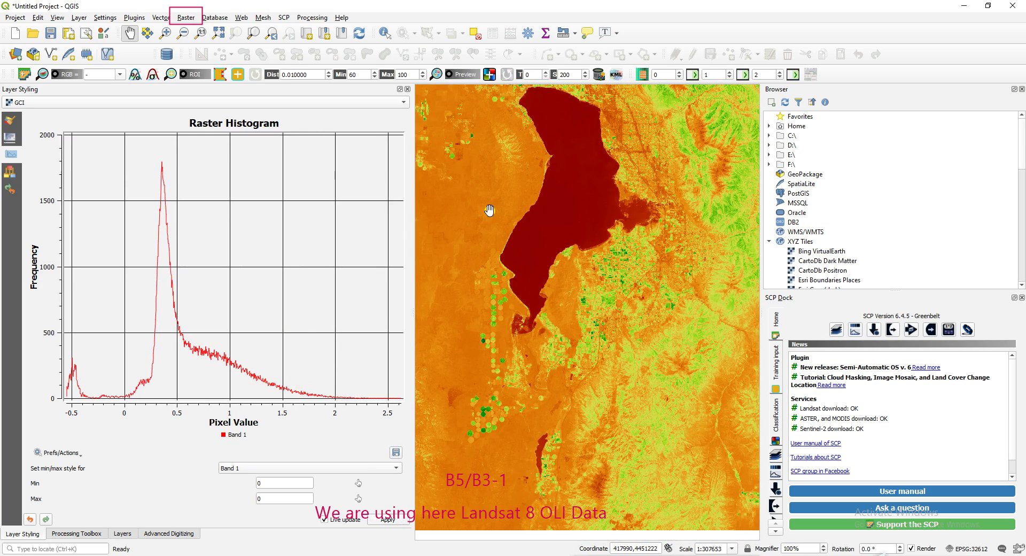
scroll(482, 197, down, 1)
drag(480, 168, 550, 236)
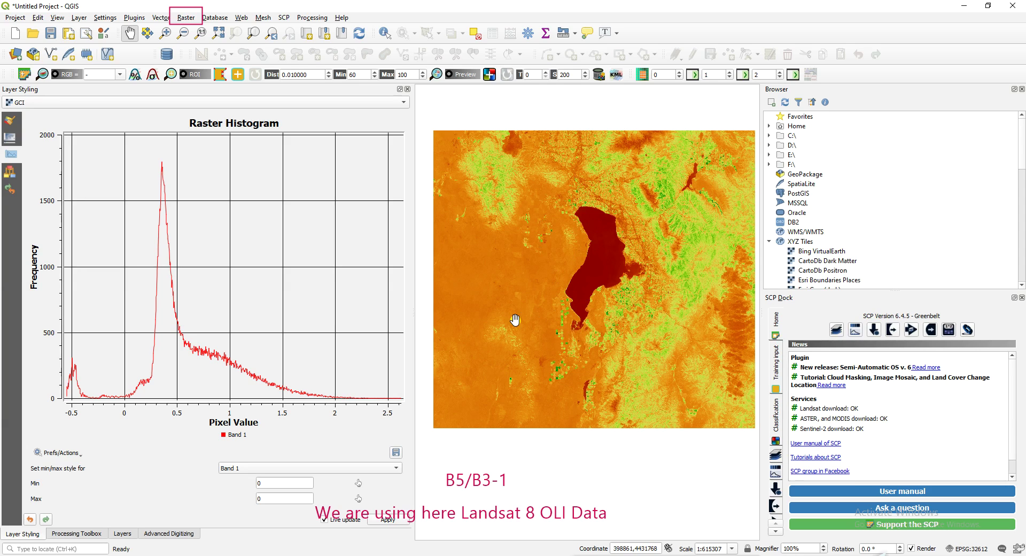
click(391, 469)
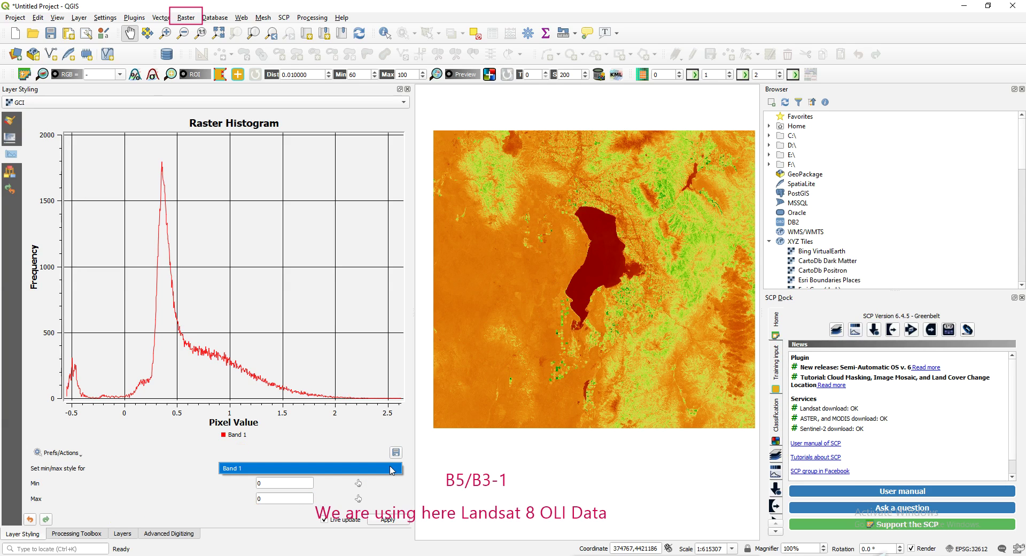
click(391, 469)
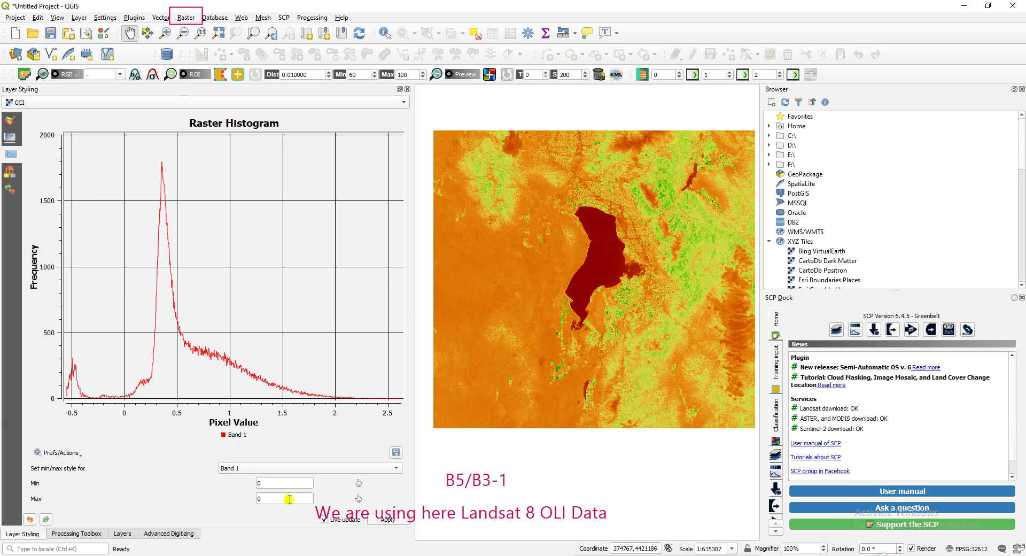
Export the histogram plot as a JPEG file named HG into the Image folder
click(396, 453)
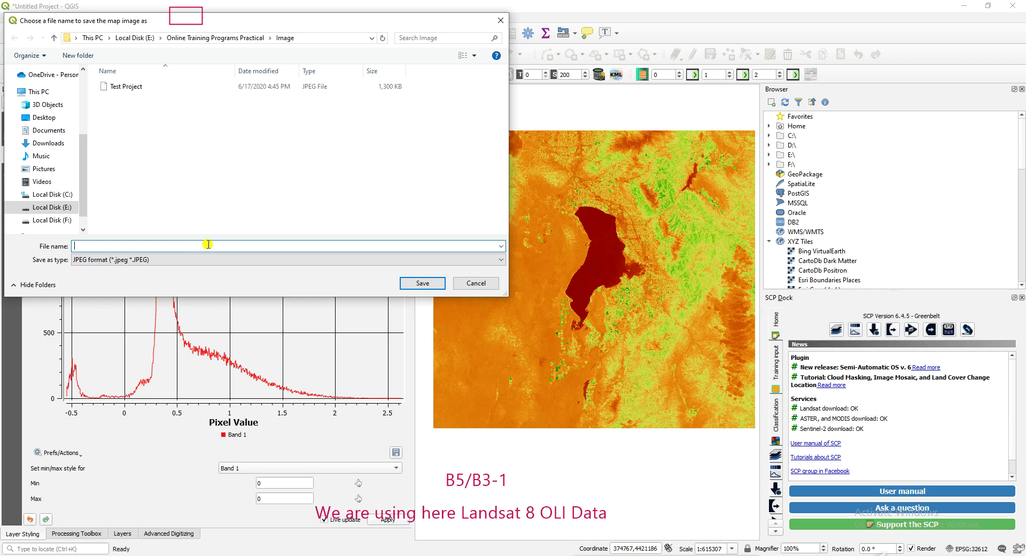
click(310, 40)
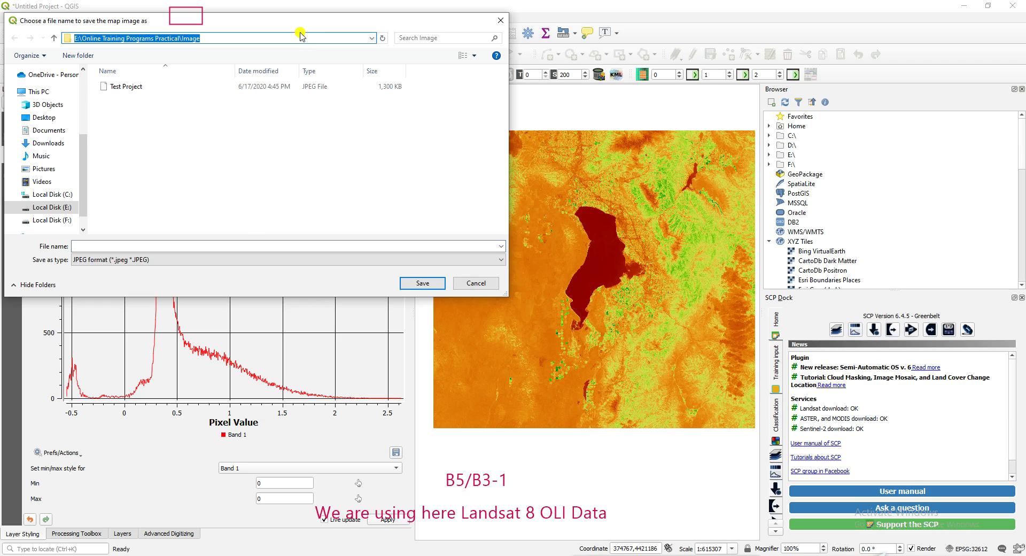
click(214, 246)
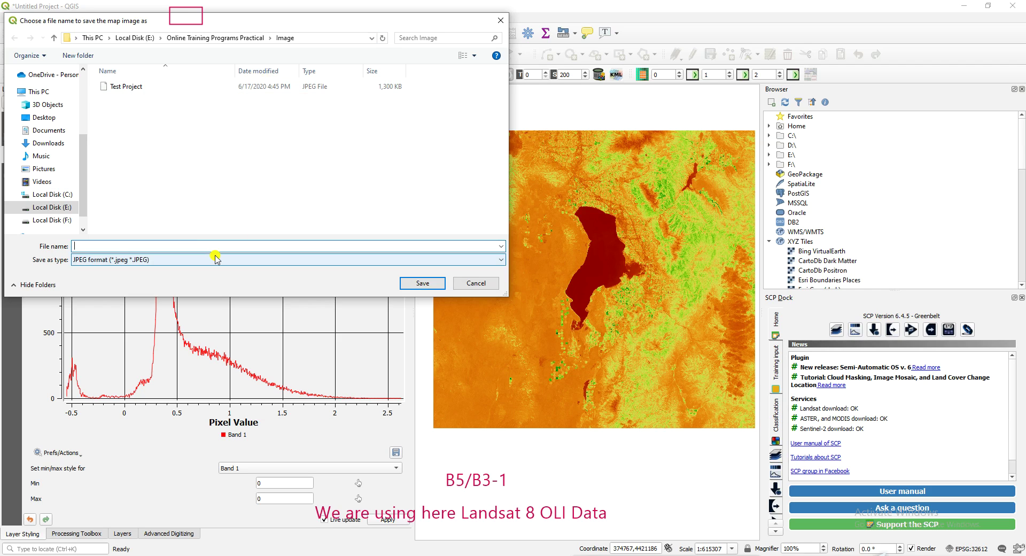
text(HG)
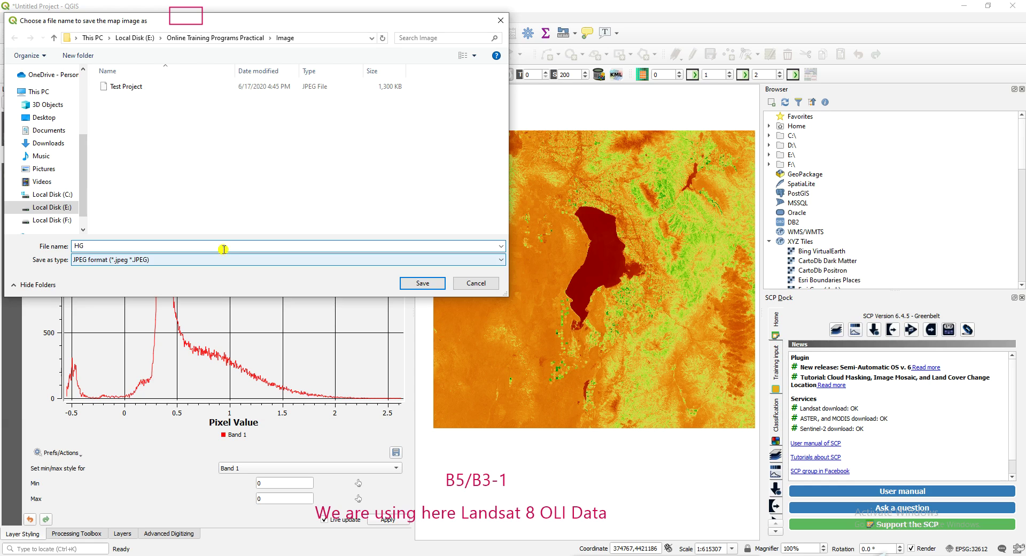
click(425, 283)
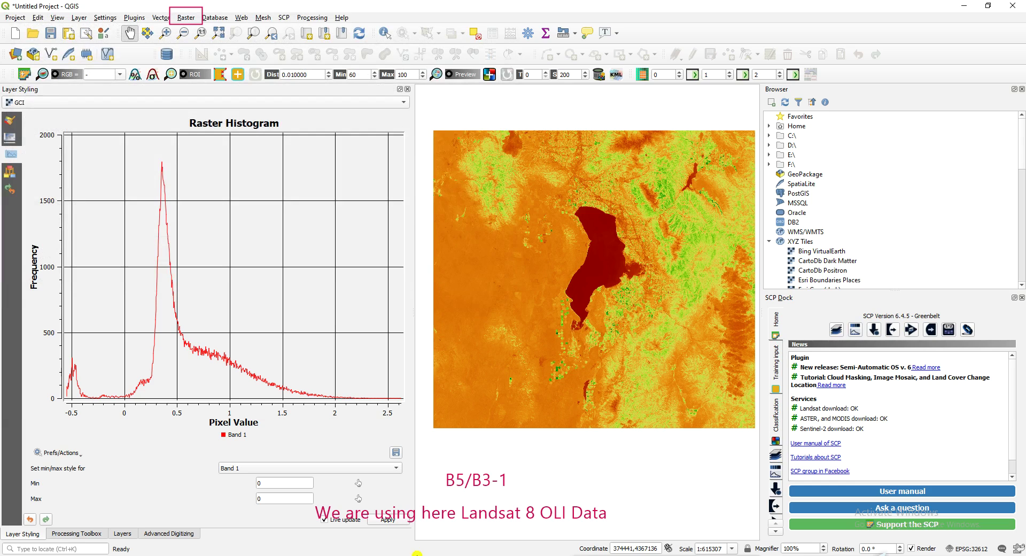
Go to the Image subfolder in File Explorer and open HG.jpeg in Photos
key(alt+Tab)
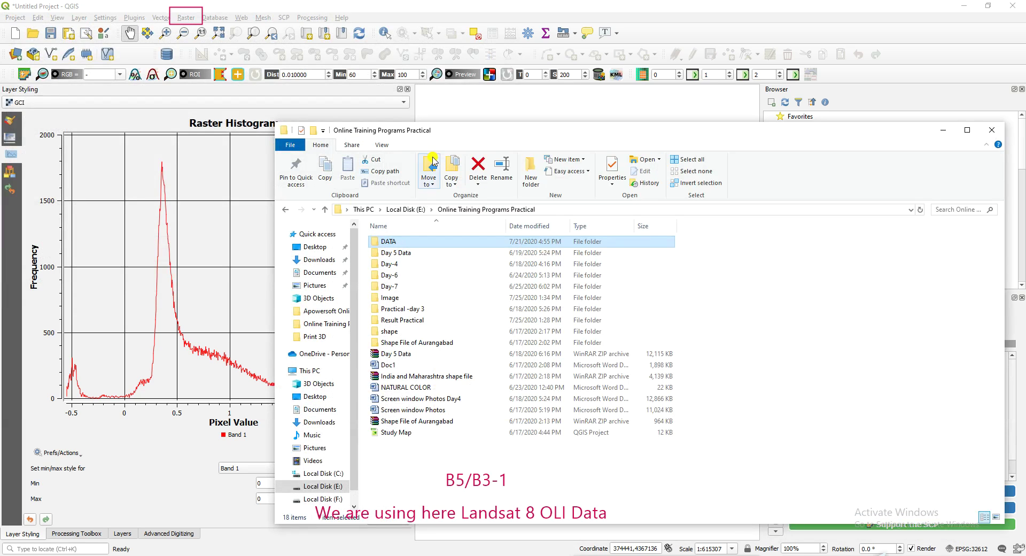
click(570, 211)
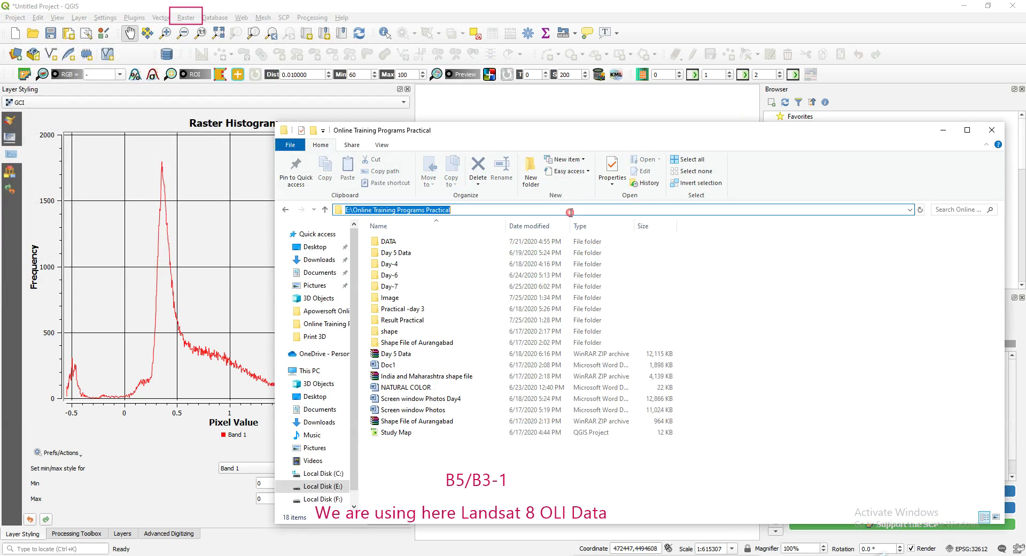
click(565, 209)
text(\Image)
key(Return)
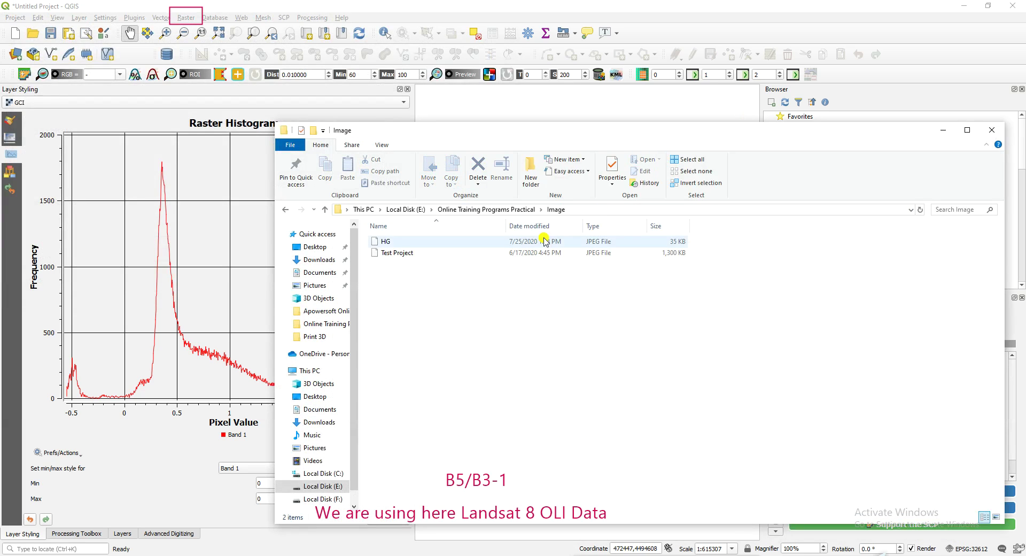
double_click(393, 242)
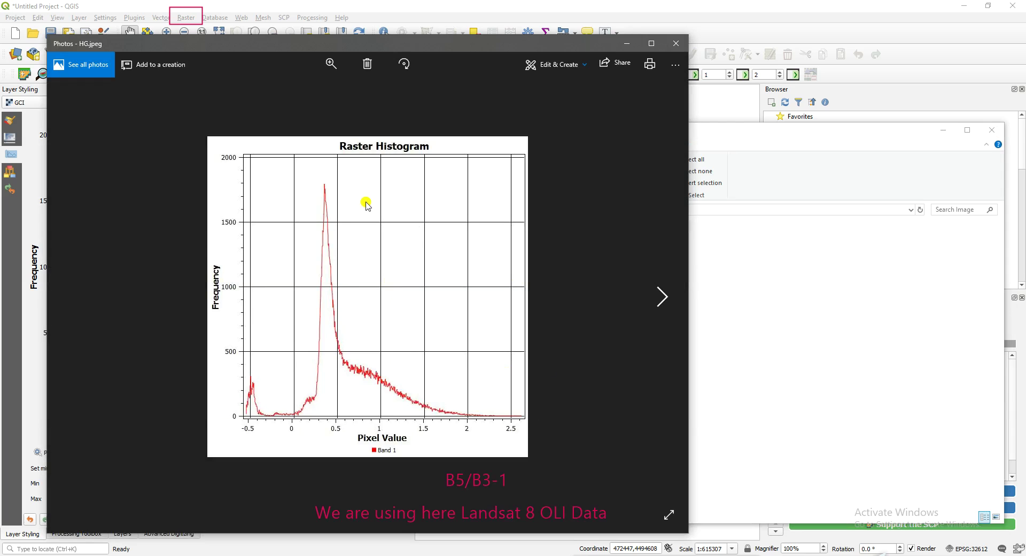
Close the Photos viewer and the File Explorer window to get back to QGIS
click(676, 43)
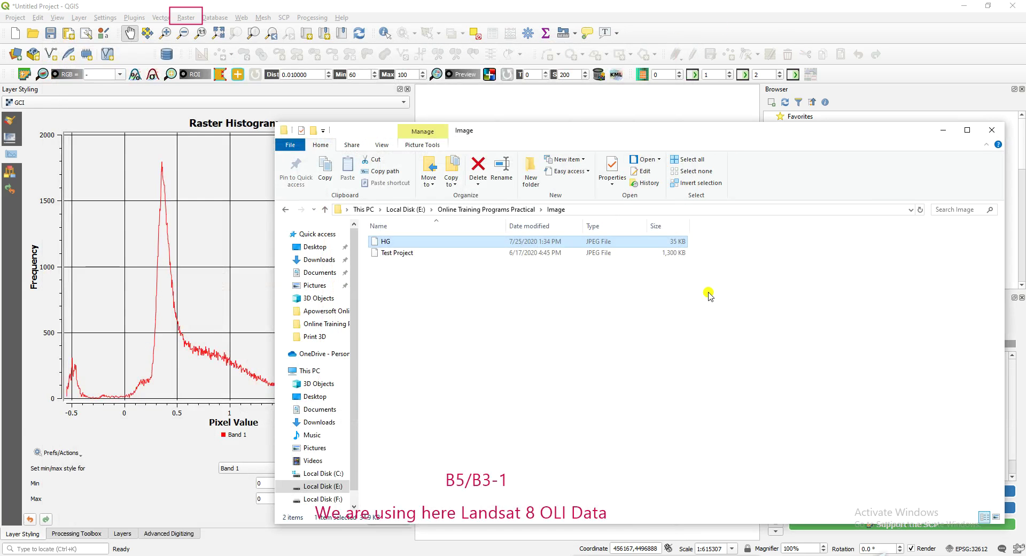
click(991, 130)
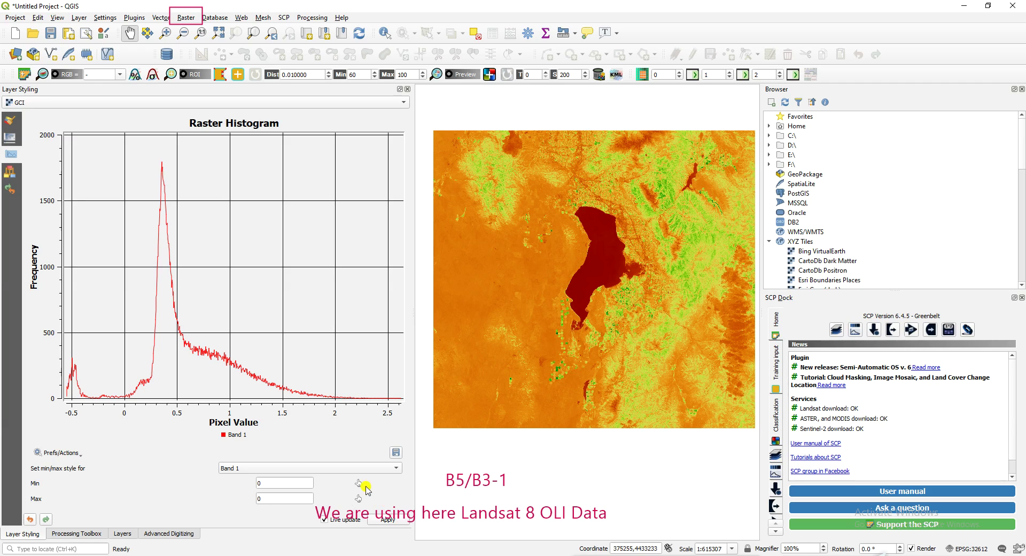
Pick a new histogram minimum value by clicking on the plot
click(296, 485)
double_click(277, 483)
click(358, 484)
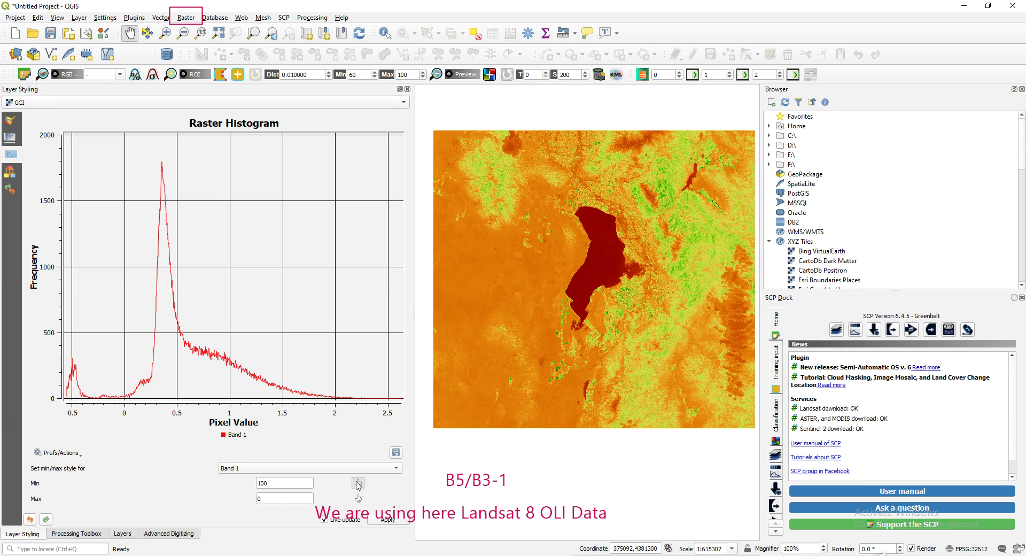
Return to Layer Styling with GCI selected and show its Symbology settings
click(84, 534)
click(29, 537)
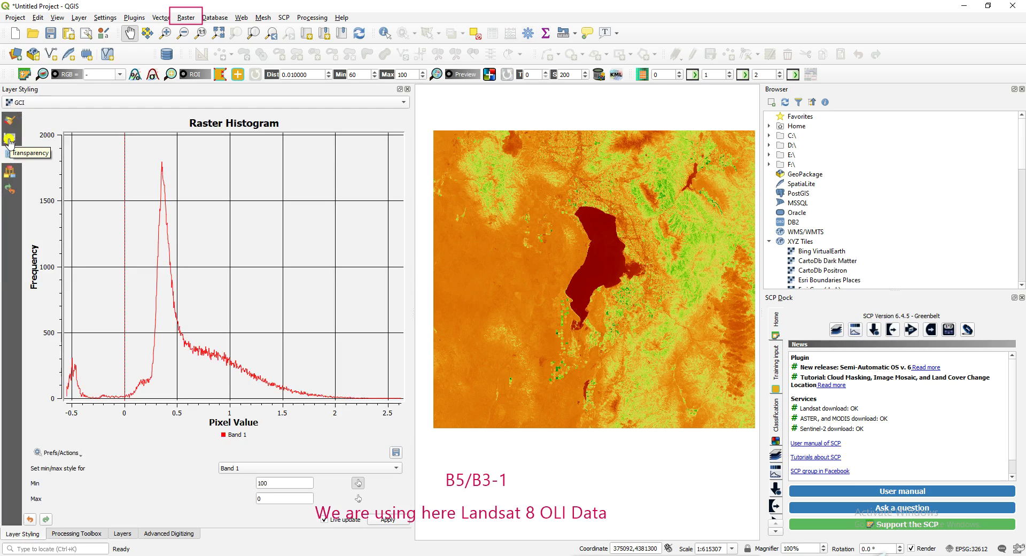
click(404, 102)
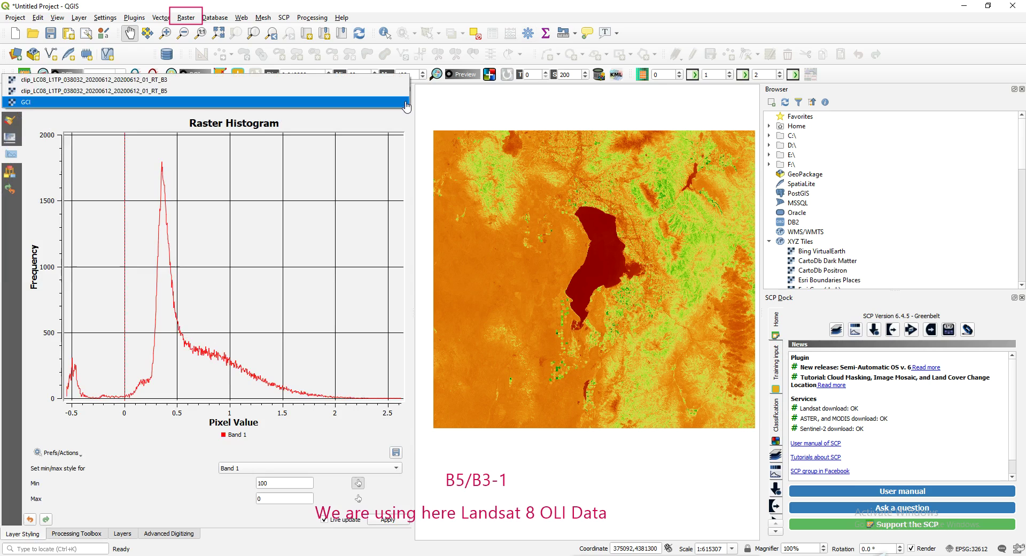
click(40, 92)
click(404, 102)
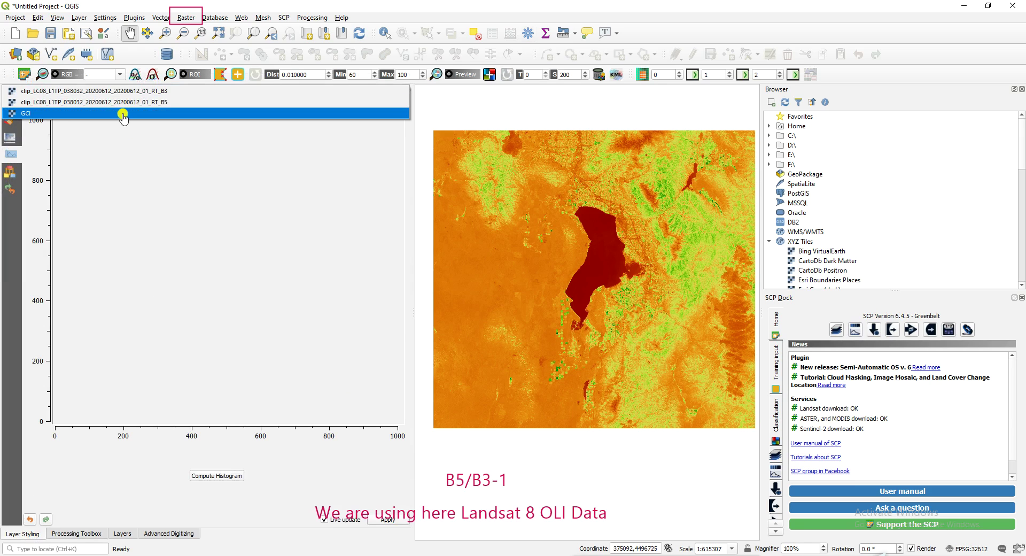
click(123, 114)
click(9, 120)
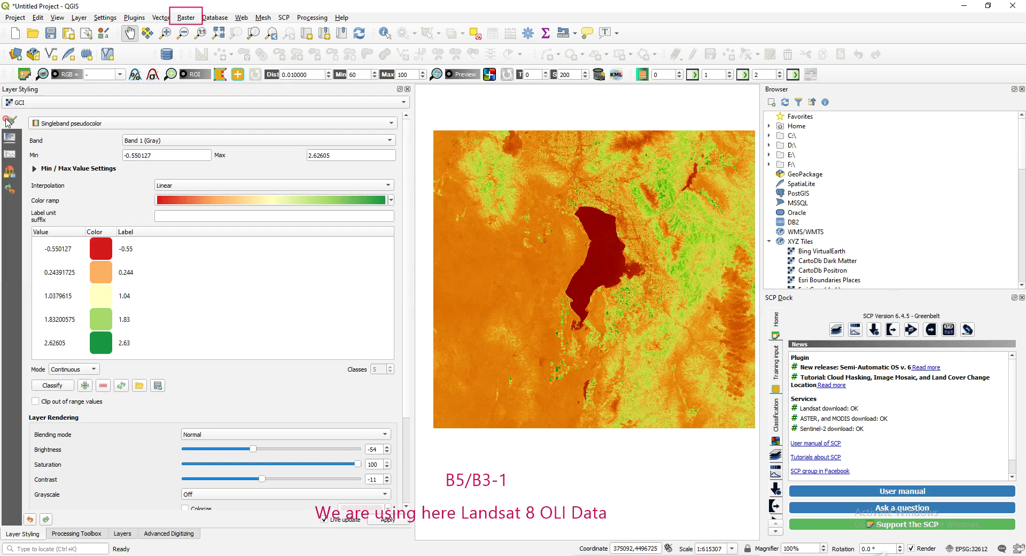
Recalculate the GCI layer's red-yellow-green pseudocolor classes from the data range
click(62, 386)
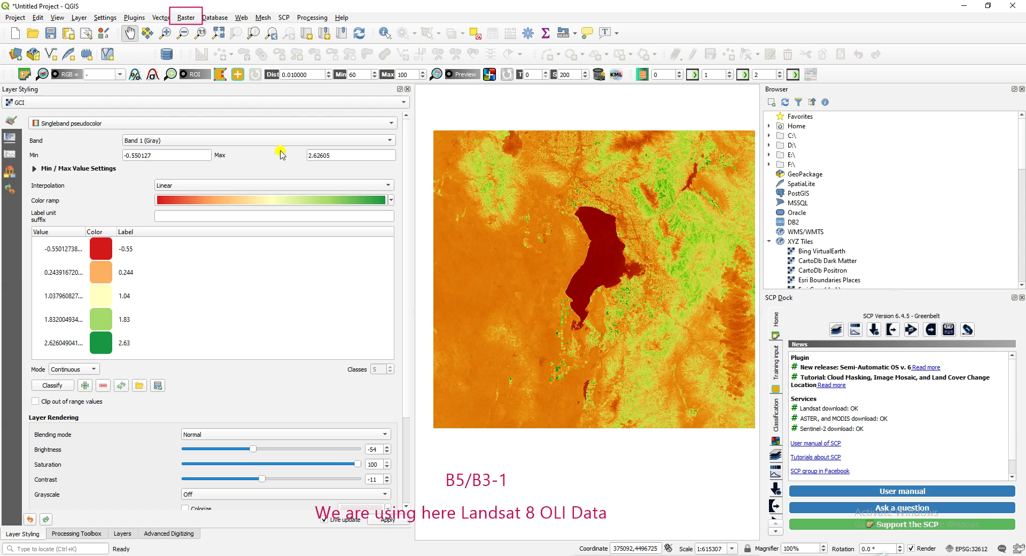
Render GCI as multiband color with Band 1 as red and the green band left Not set
click(367, 124)
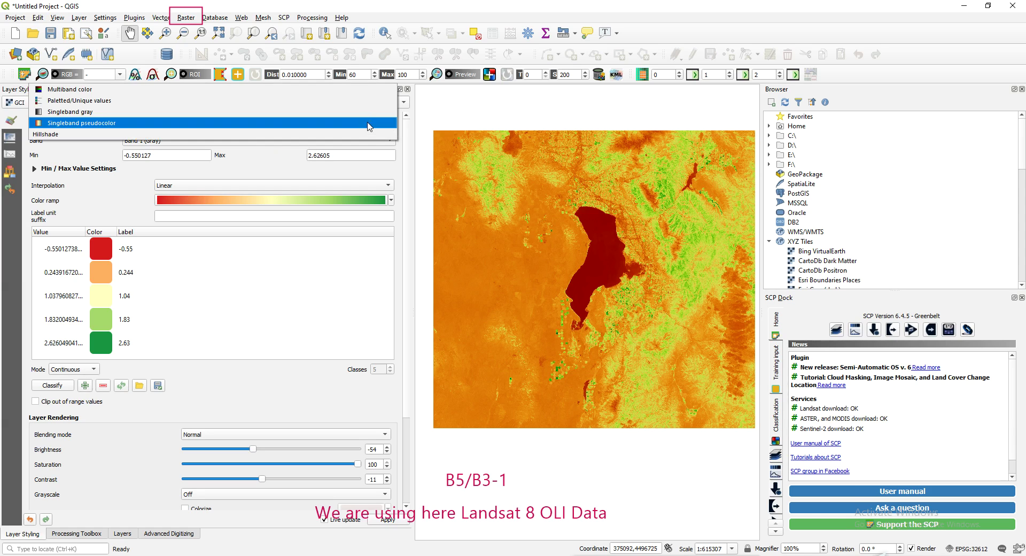
click(80, 92)
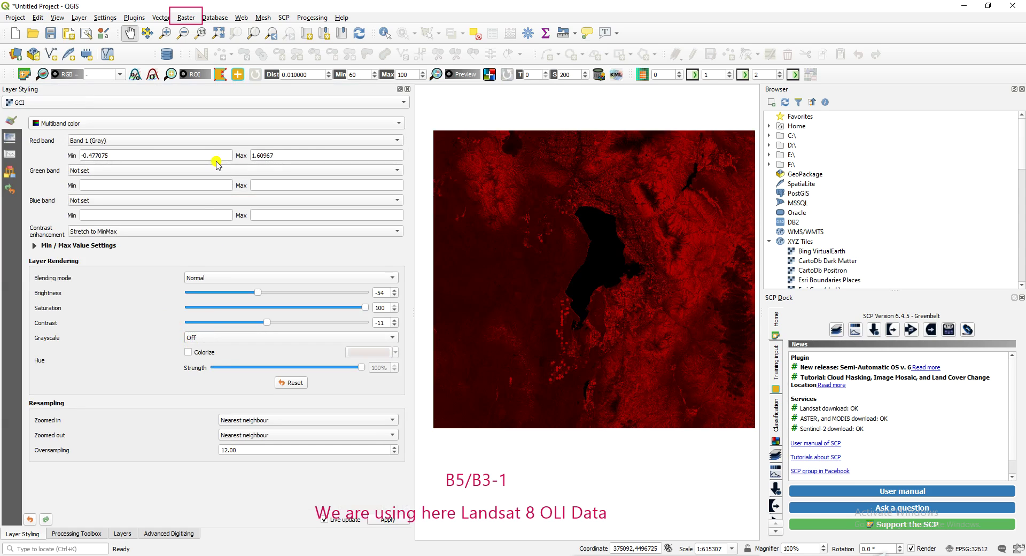
click(238, 171)
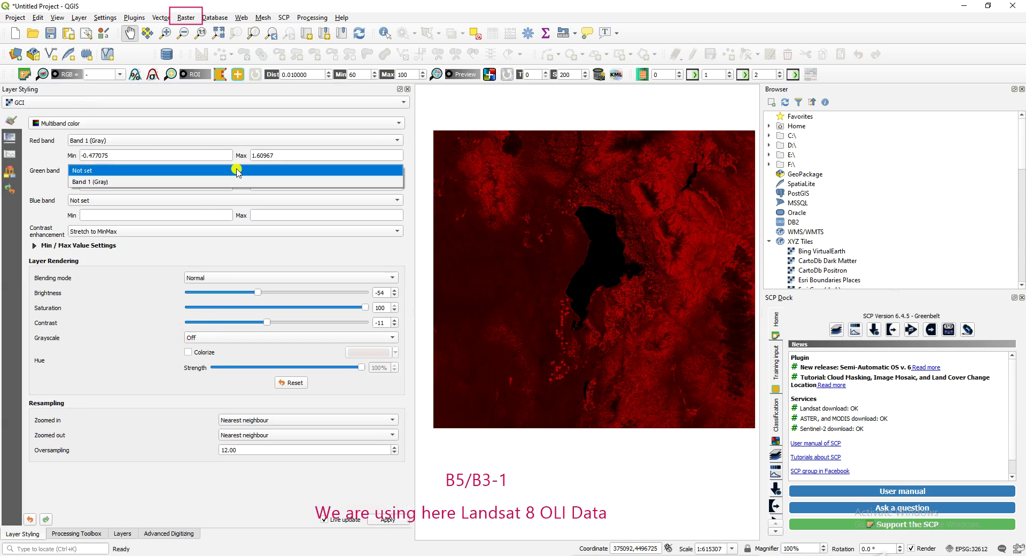
click(237, 170)
click(185, 124)
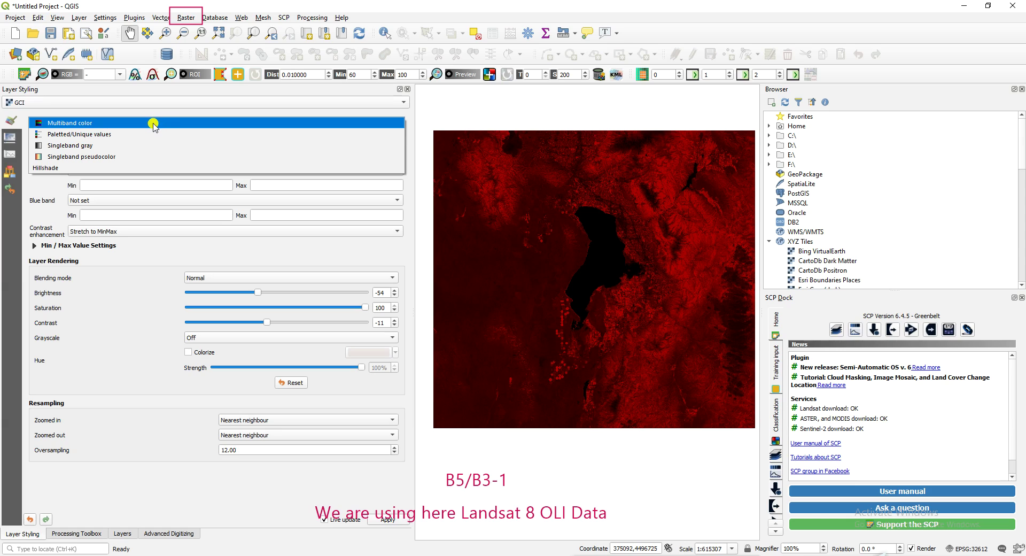
click(116, 318)
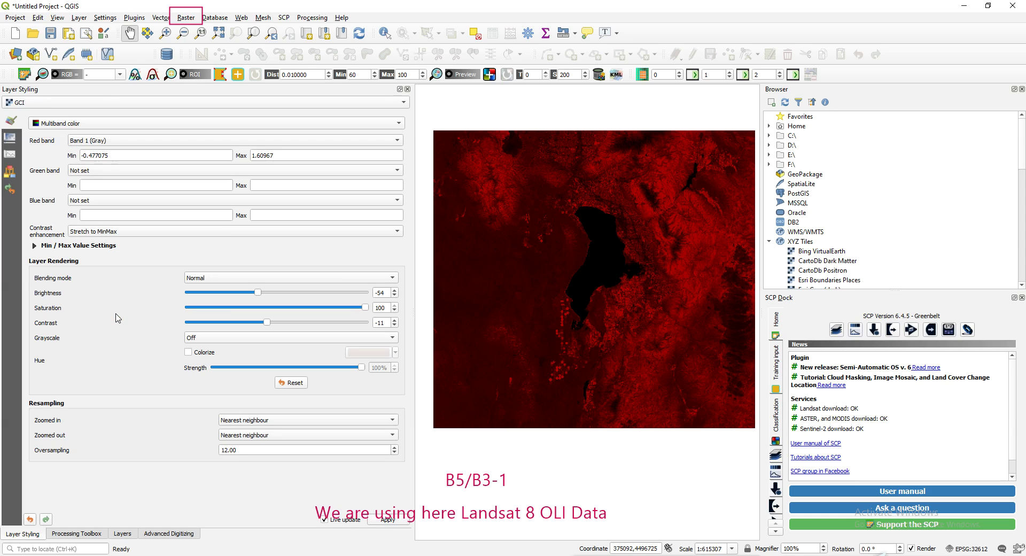
click(88, 123)
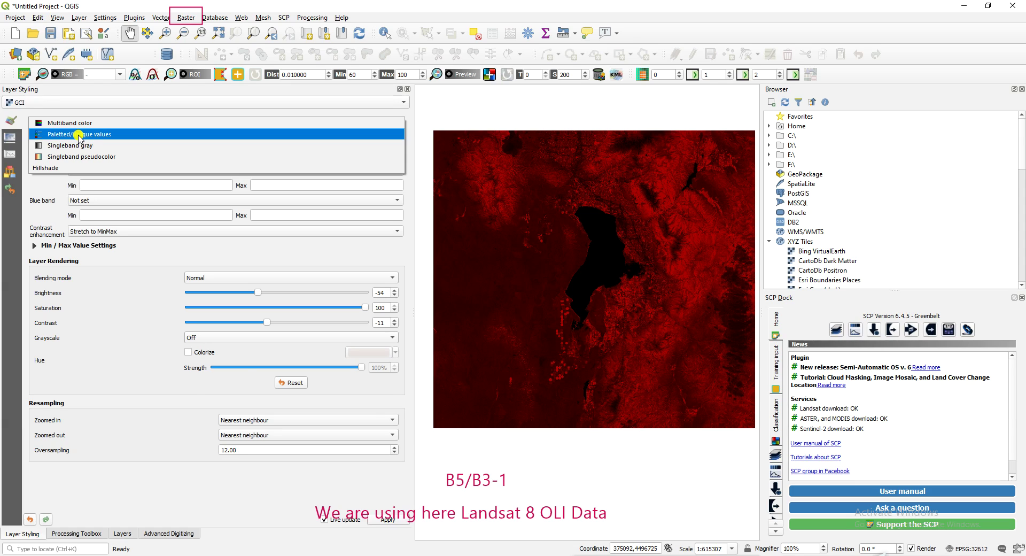
Set GCI to Paletted/Unique values on Band 1 and classify it with the Spectral ramp
click(78, 135)
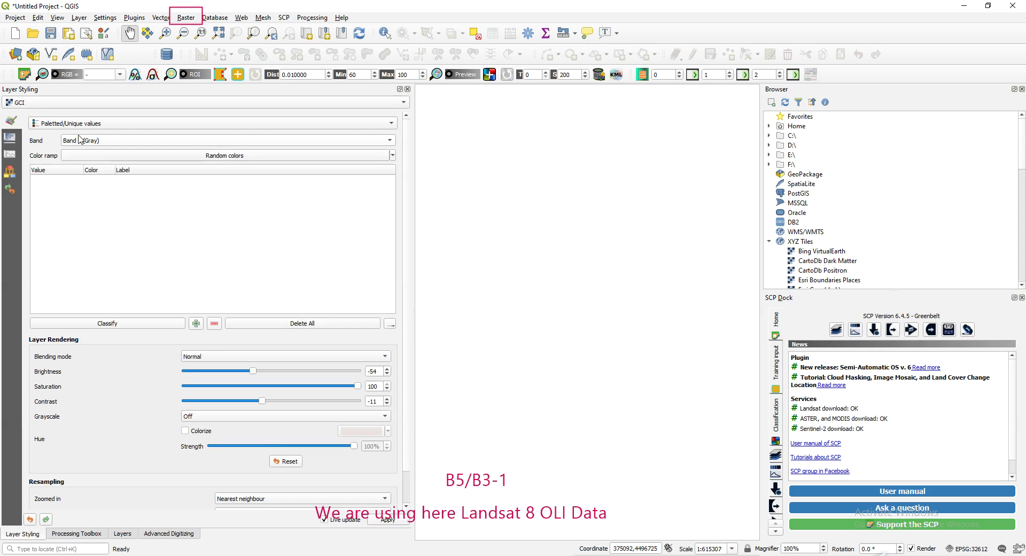
click(176, 140)
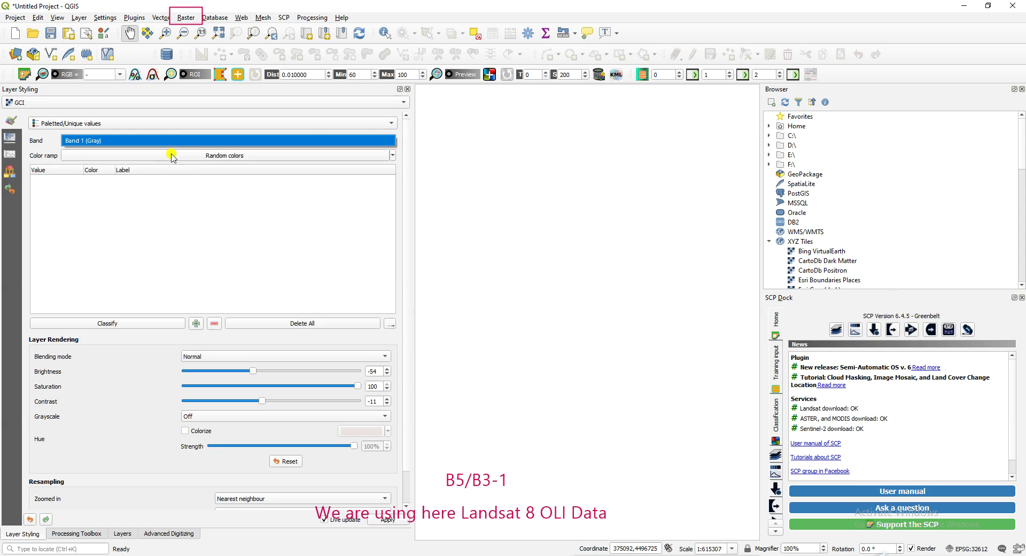
click(310, 142)
click(217, 156)
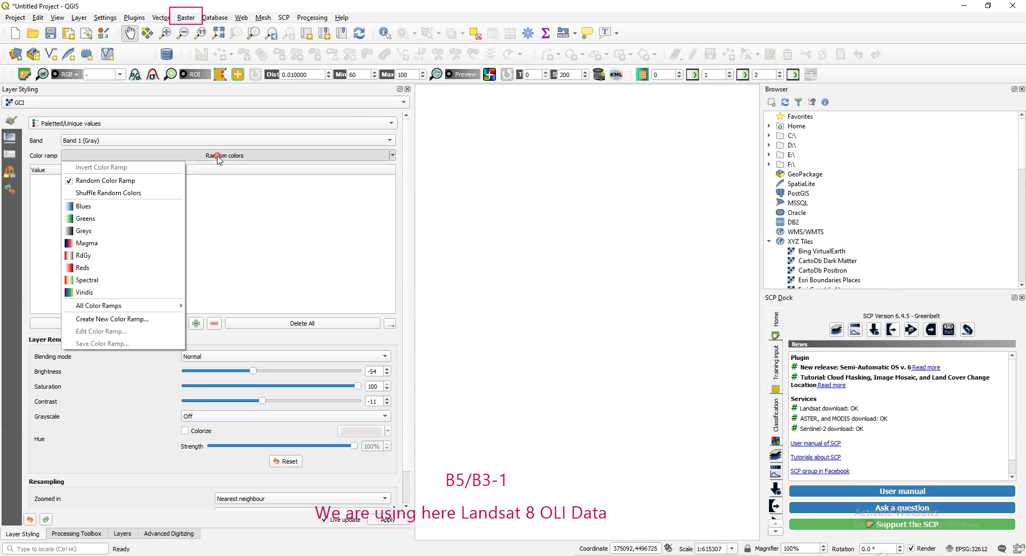
click(97, 280)
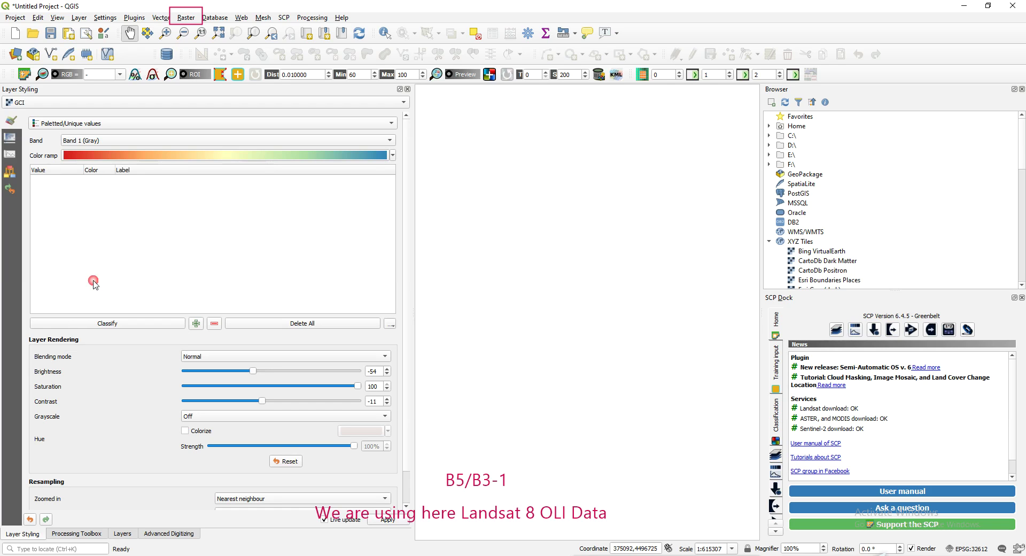
click(153, 325)
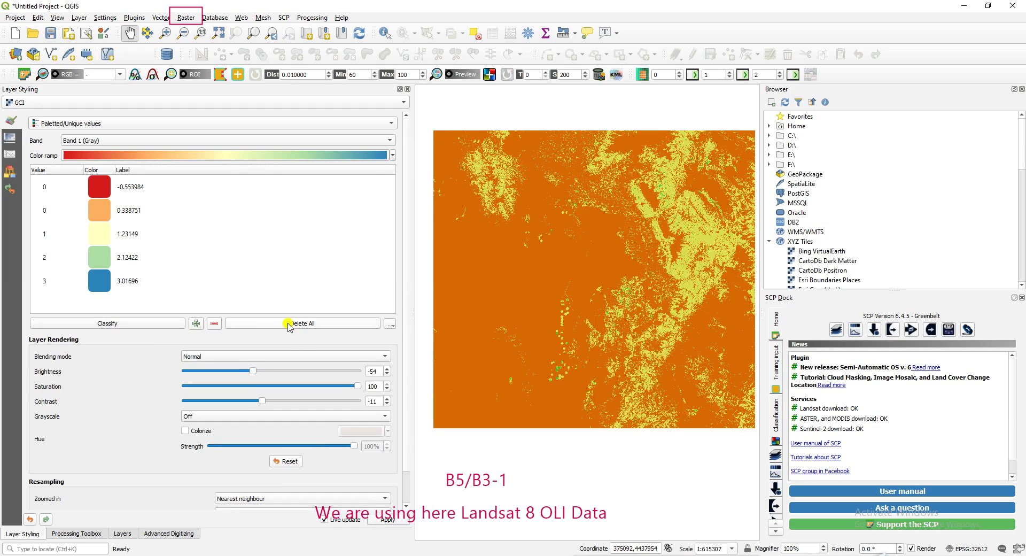
Recolour the five paletted classes with the RdYlGn ramp from All Color Ramps
click(129, 155)
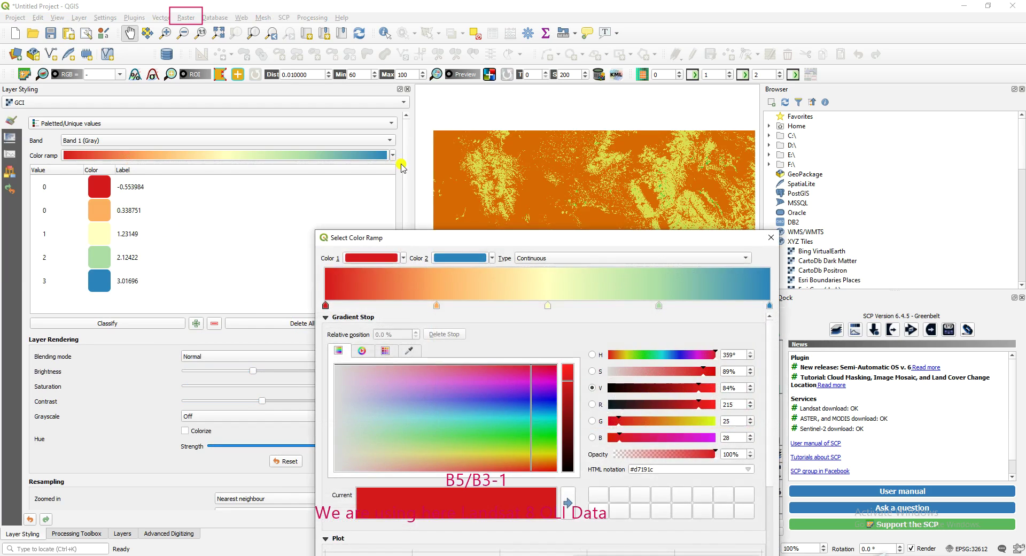
click(771, 237)
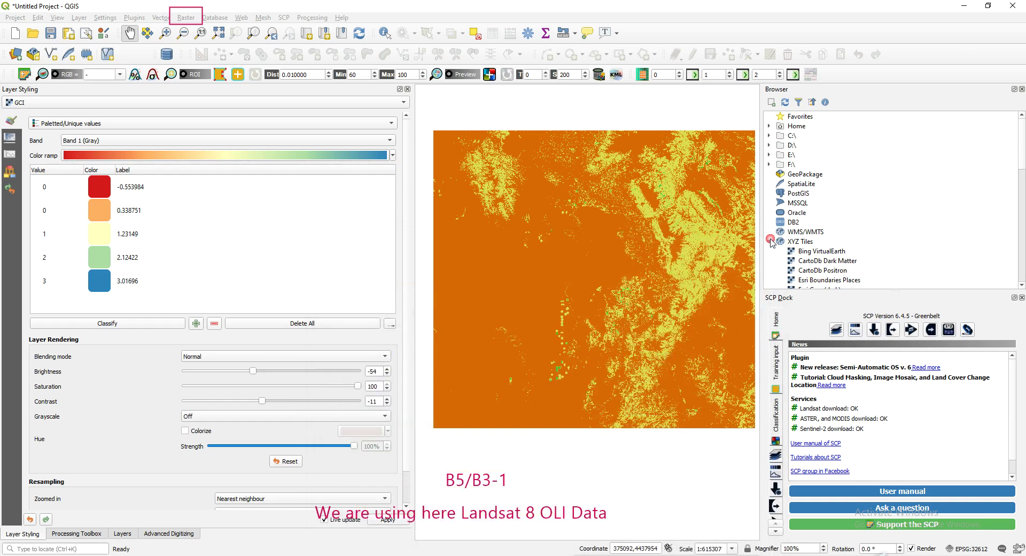
click(393, 155)
mouse_move(128, 293)
click(220, 485)
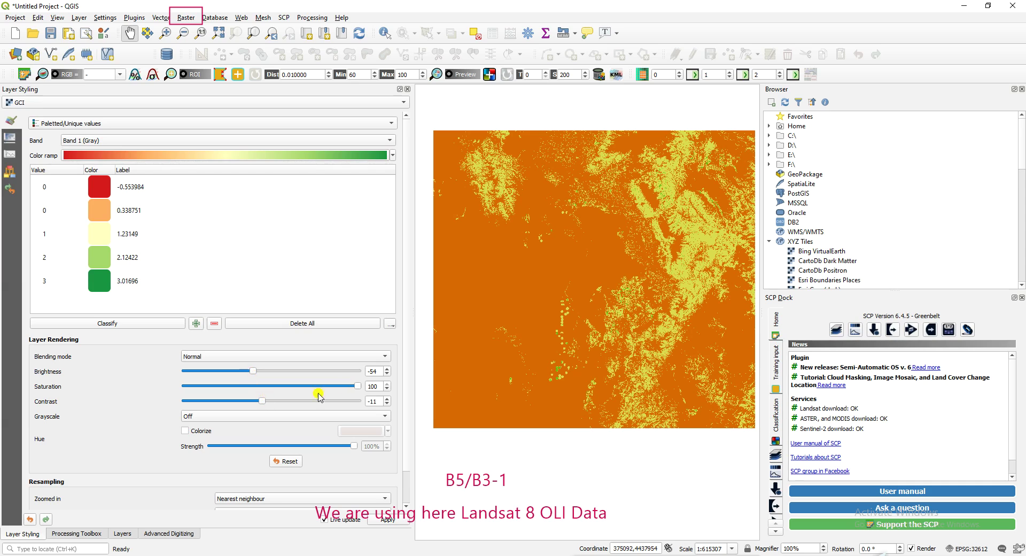
Zoom and pan across the circular fields, trying saturation and contrast changes before restoring them
mouse_move(357, 385)
mouse_down()
mouse_move(323, 389)
mouse_move(359, 386)
mouse_up()
scroll(601, 358, up, 2)
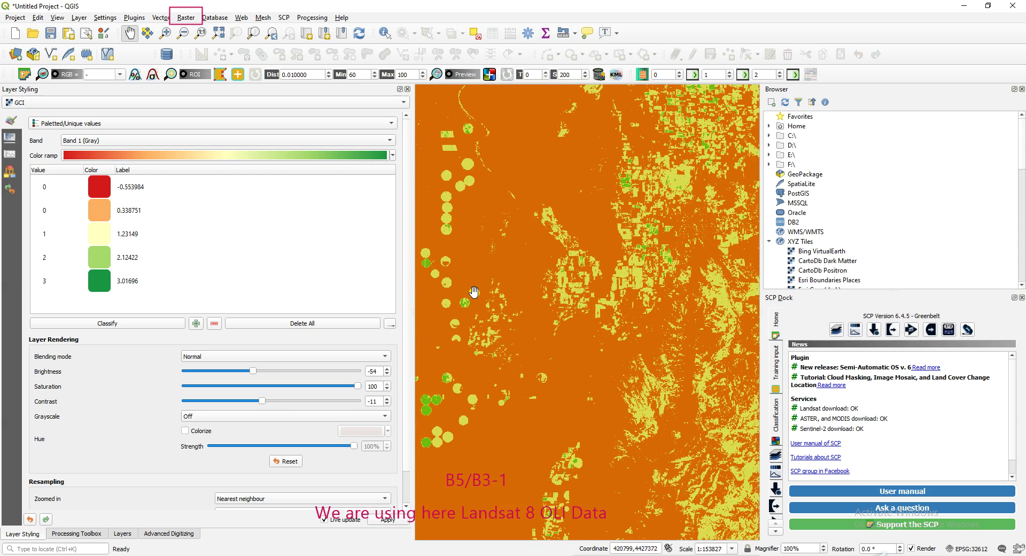
drag(484, 284, 600, 294)
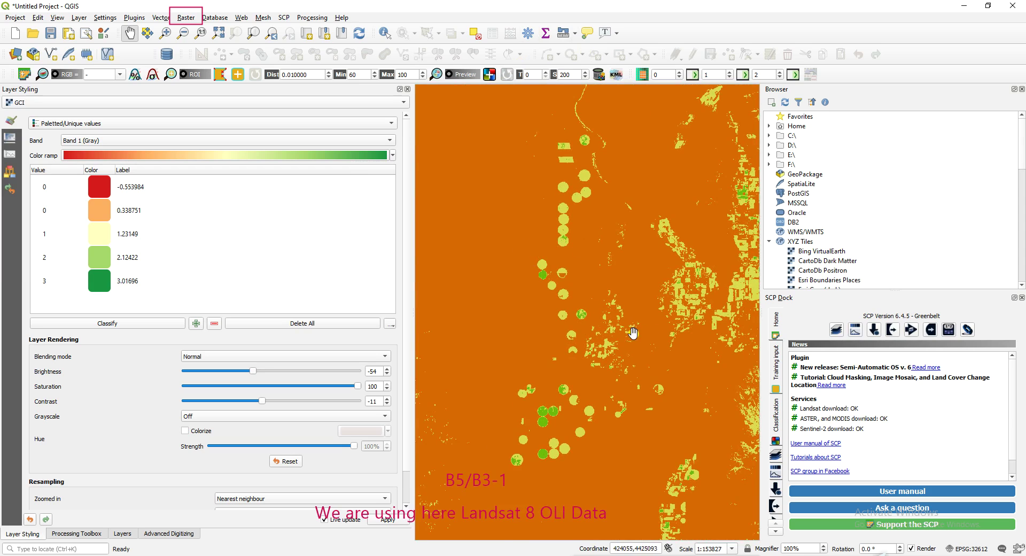
scroll(631, 325, down, 1)
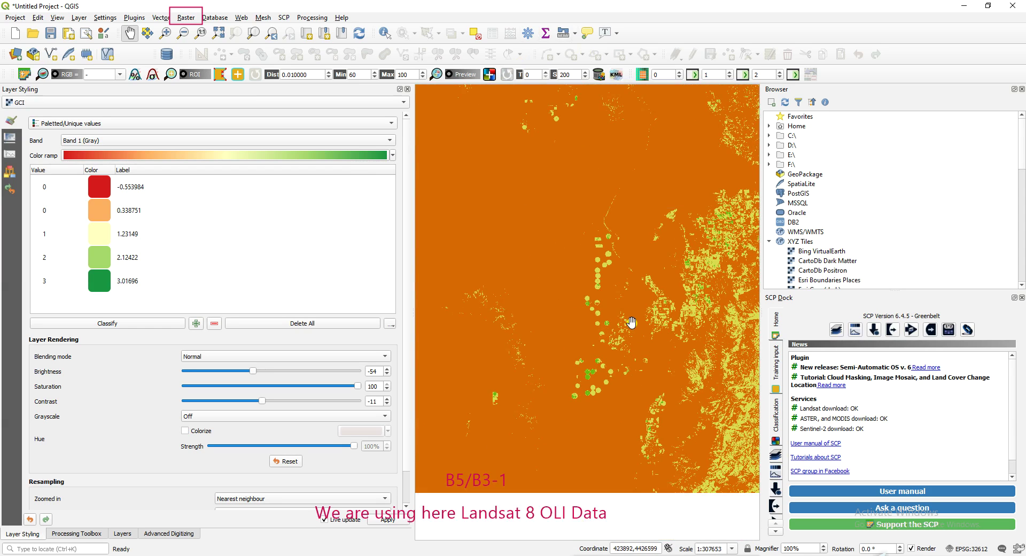
scroll(584, 327, down, 1)
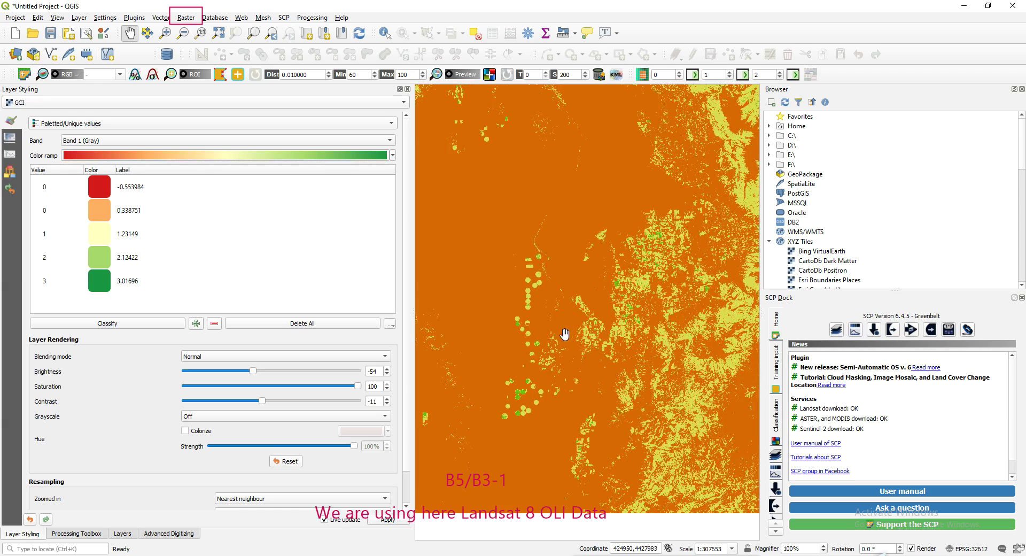
drag(652, 230, 614, 298)
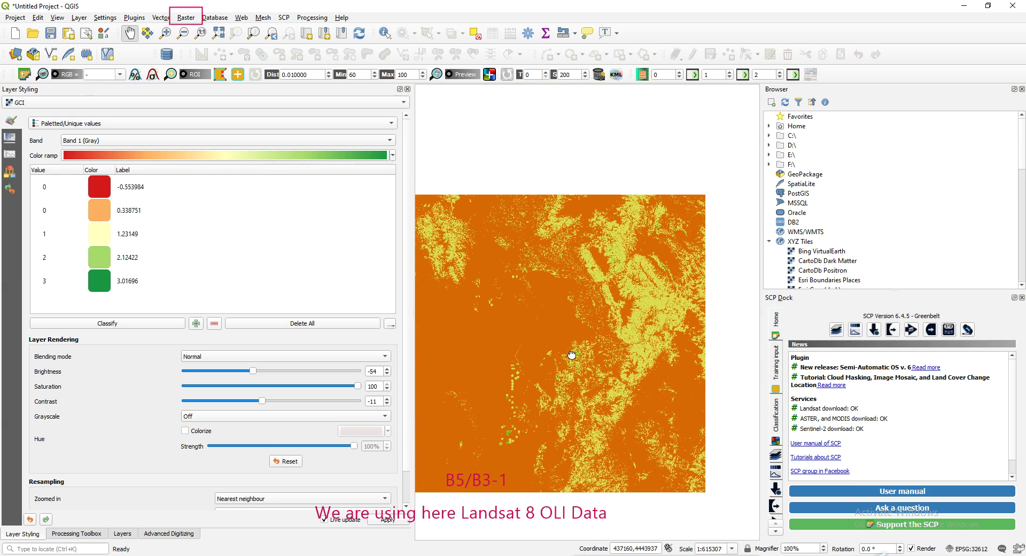
drag(584, 343, 603, 295)
drag(262, 400, 290, 400)
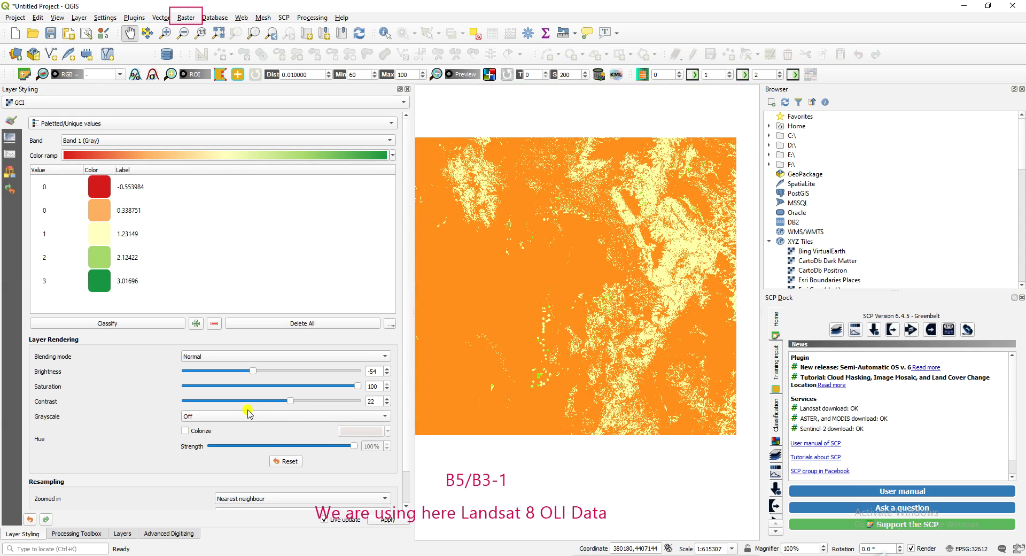
click(276, 401)
drag(291, 401, 262, 401)
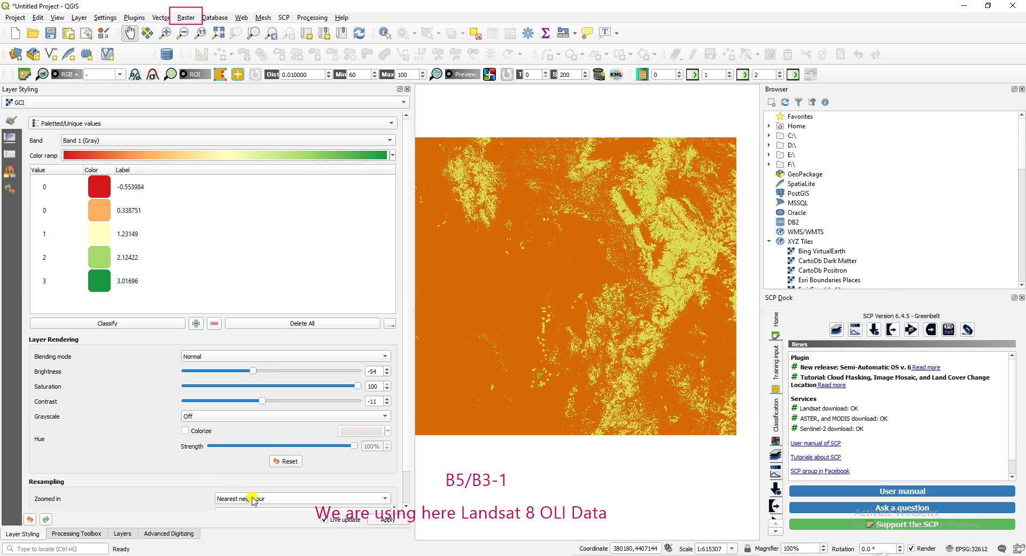
Switch GCI to singleband gray (-0.550127 to 2.62605) and view its gray histogram
click(9, 154)
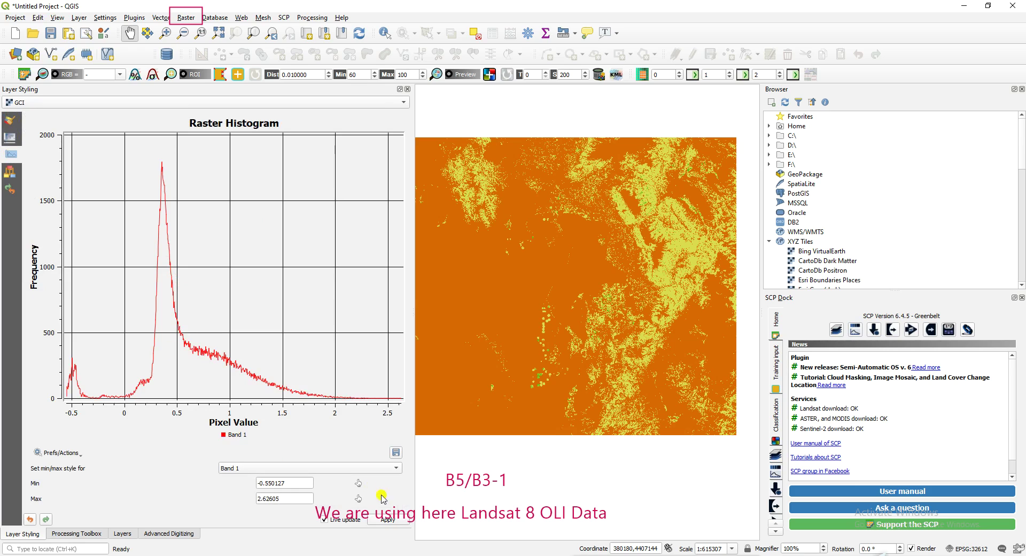
click(387, 518)
click(11, 121)
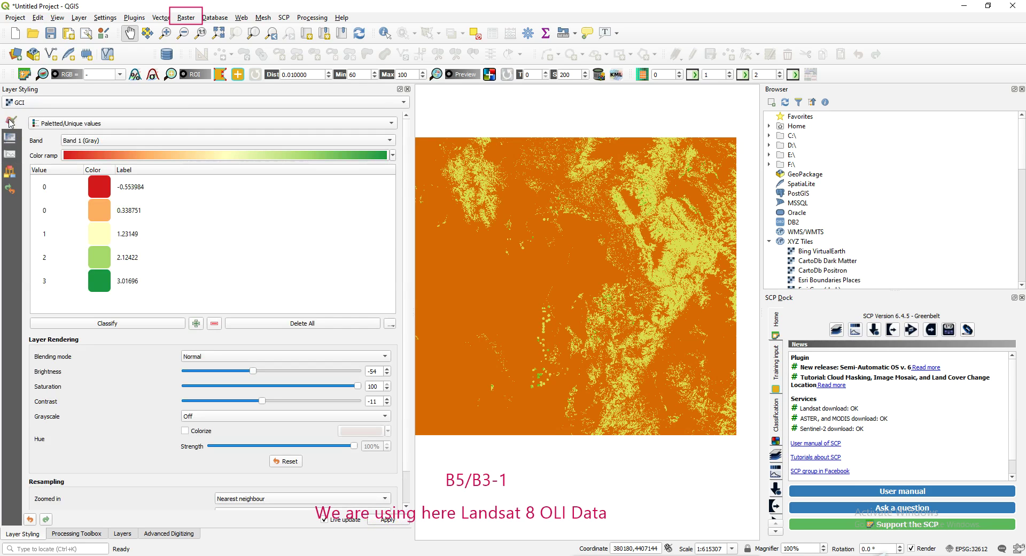
click(182, 124)
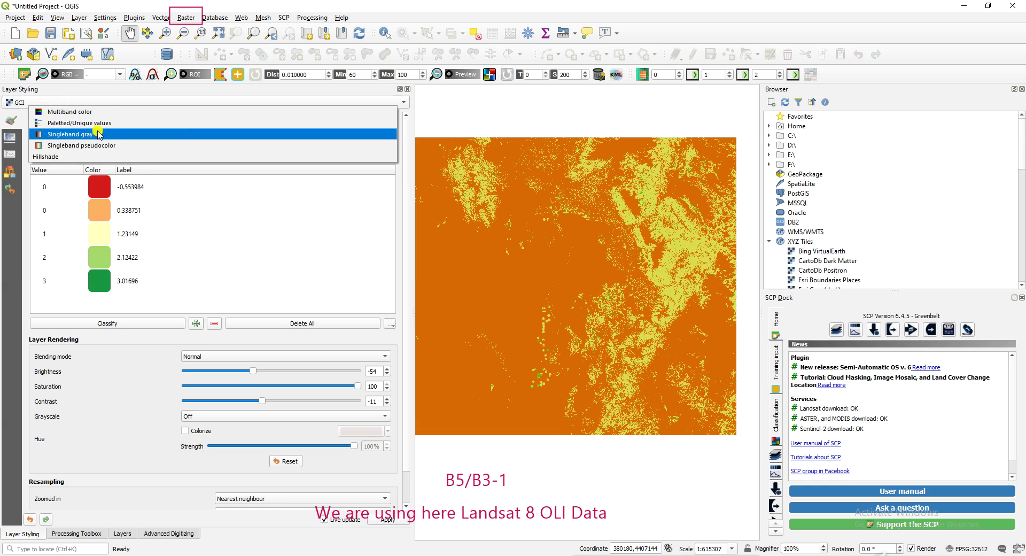
click(78, 137)
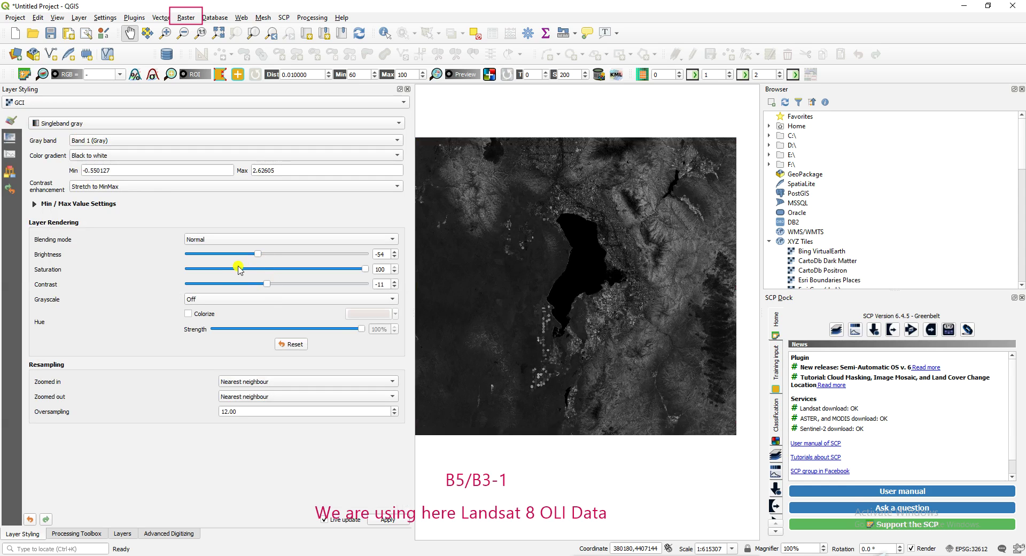
click(12, 155)
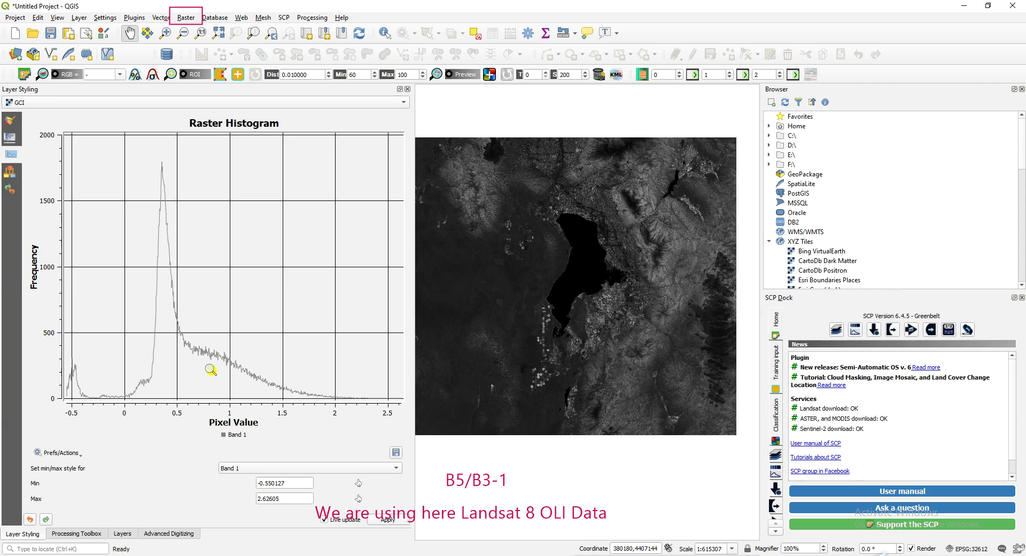
Restore singleband pseudocolor red-to-green rendering and show the histogram drawn in red
click(9, 121)
click(131, 124)
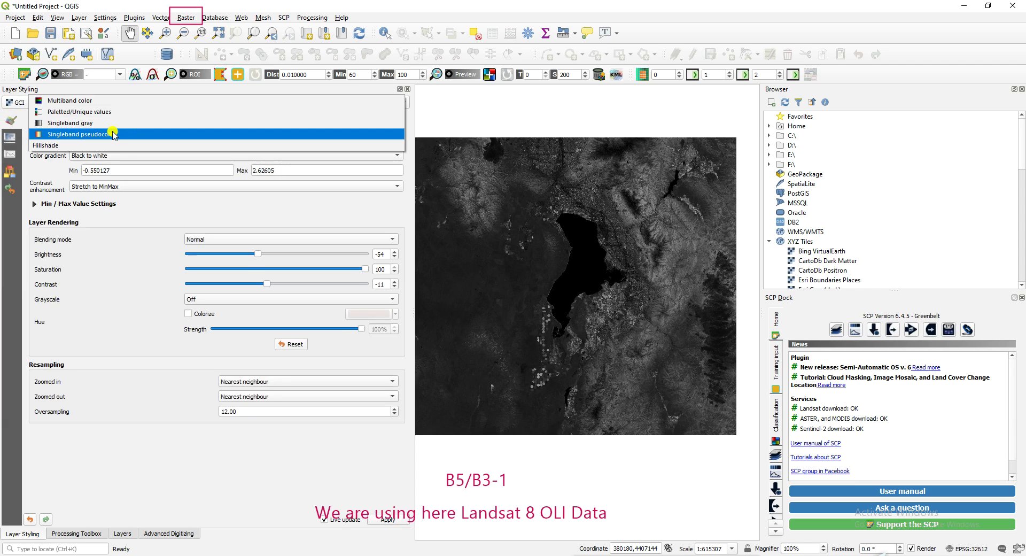
click(114, 134)
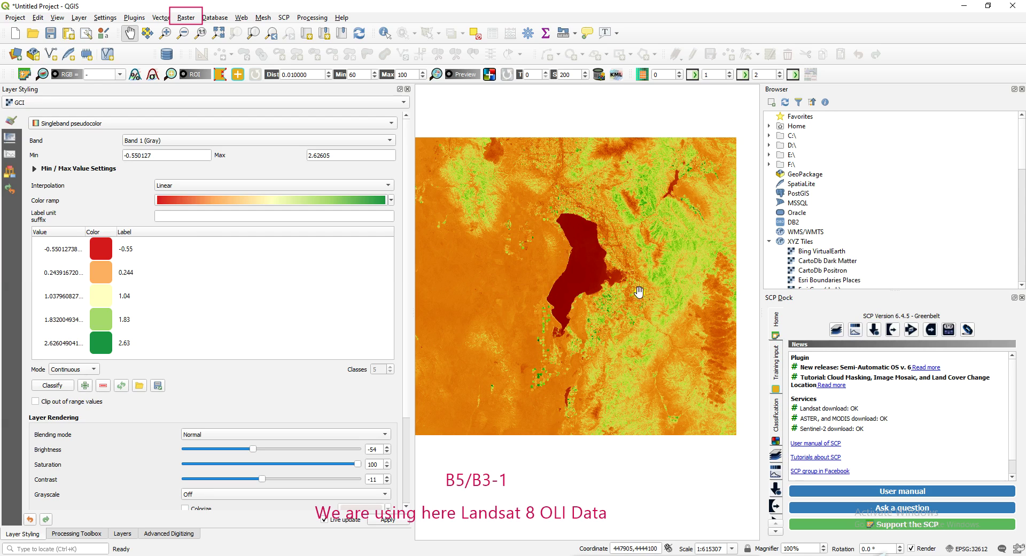
click(10, 154)
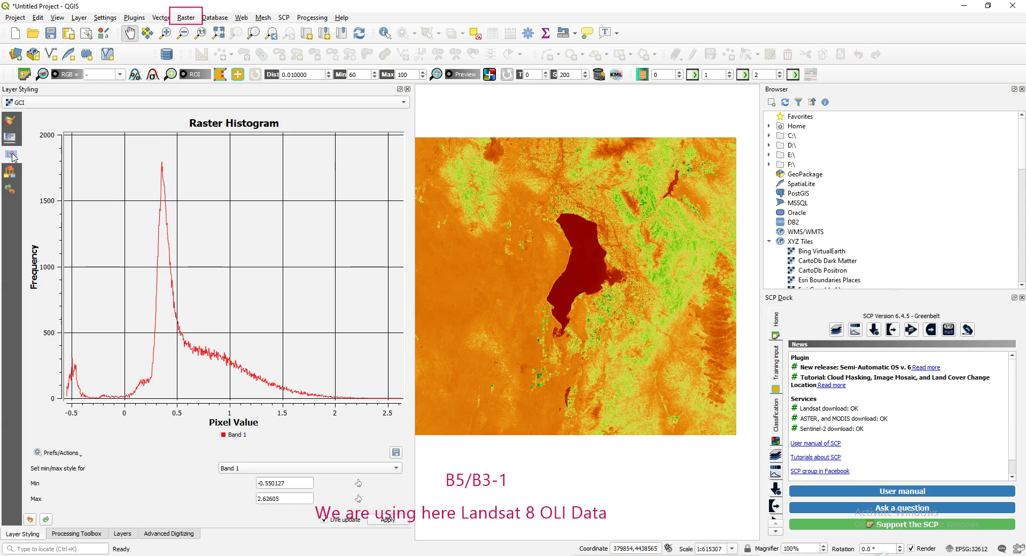